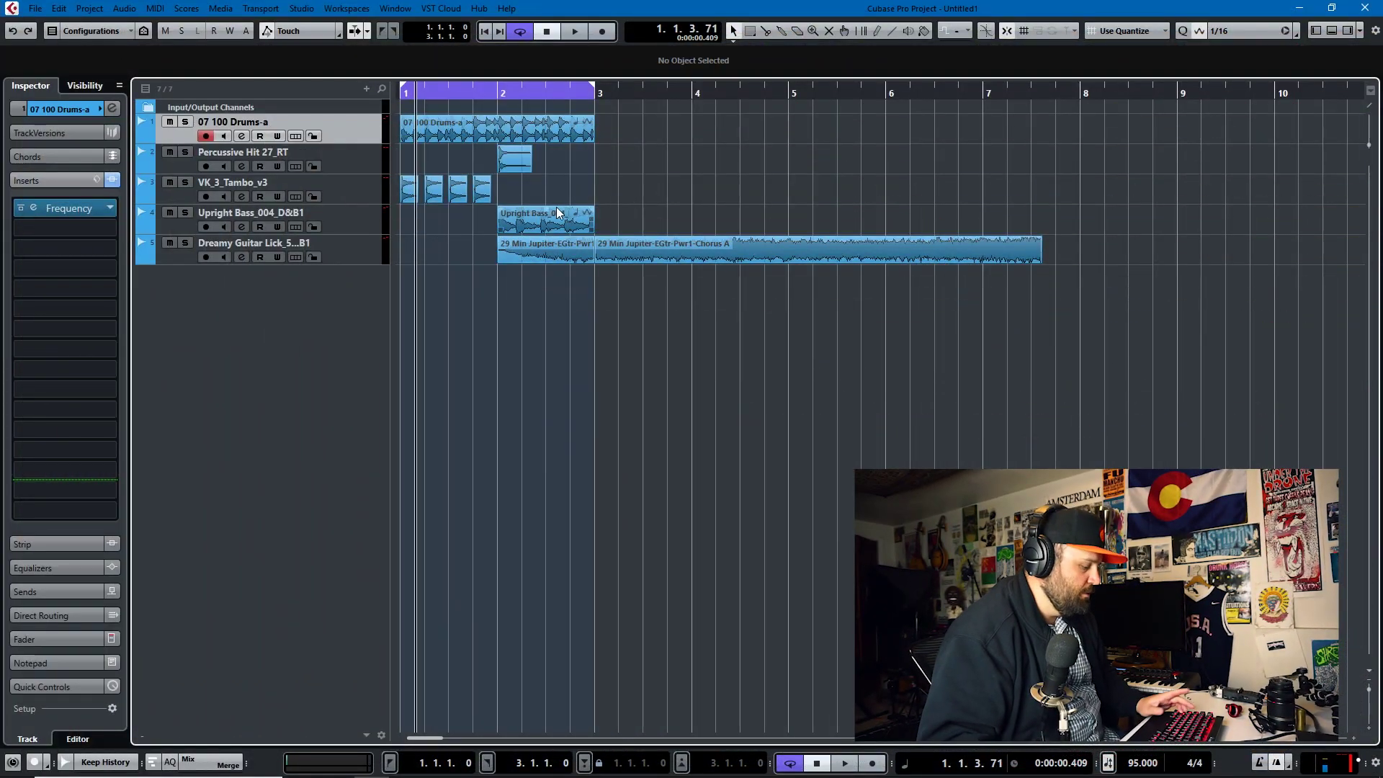
Play back the start of the two-bar loop and look at the audio file results in the MediaBay
key("space")
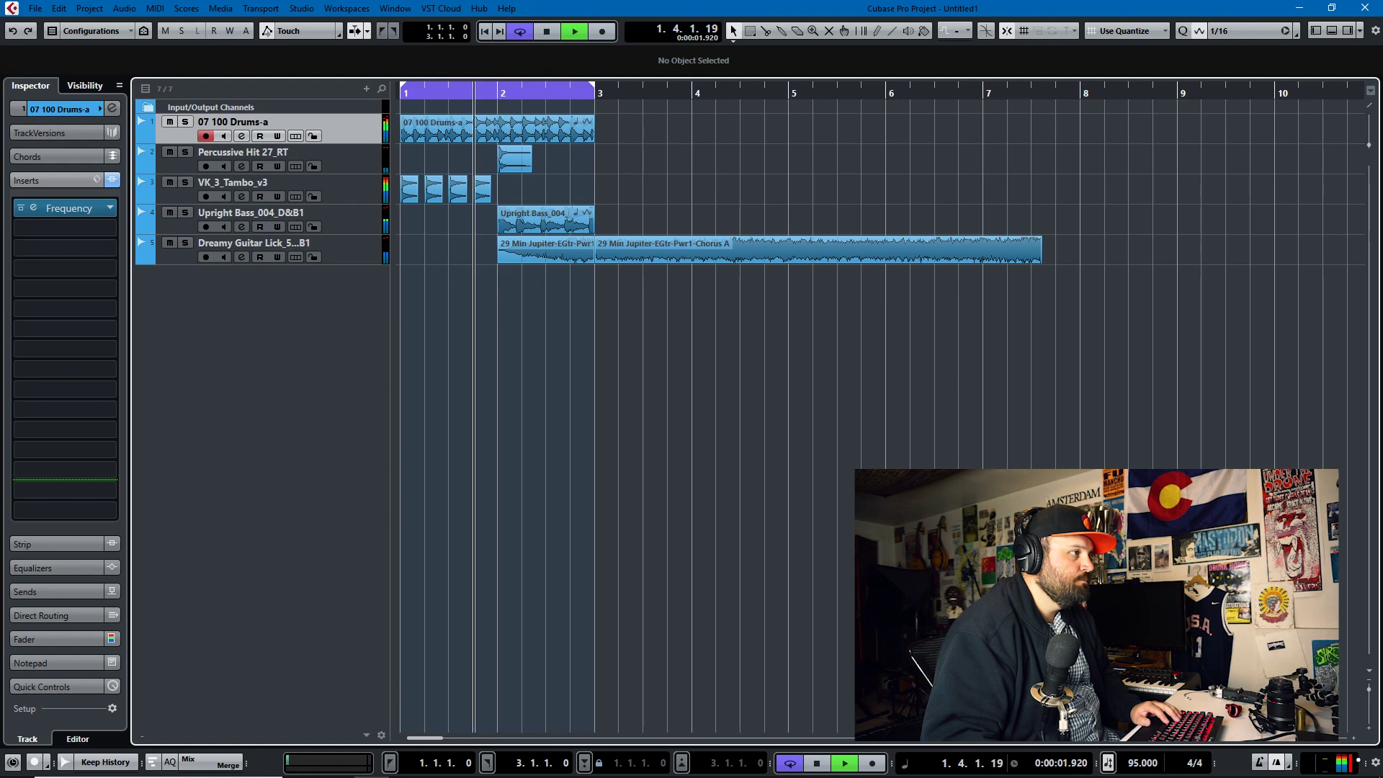
key("space")
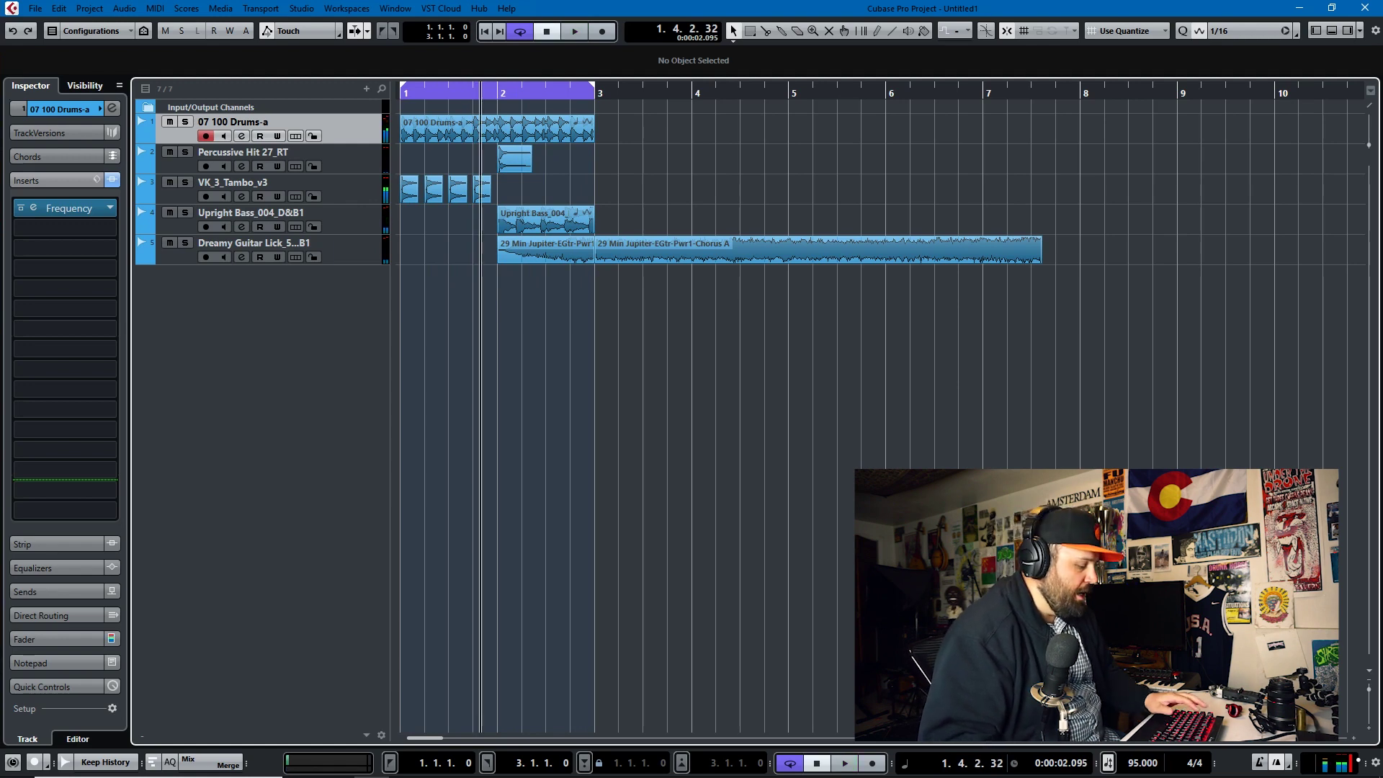
key("F5")
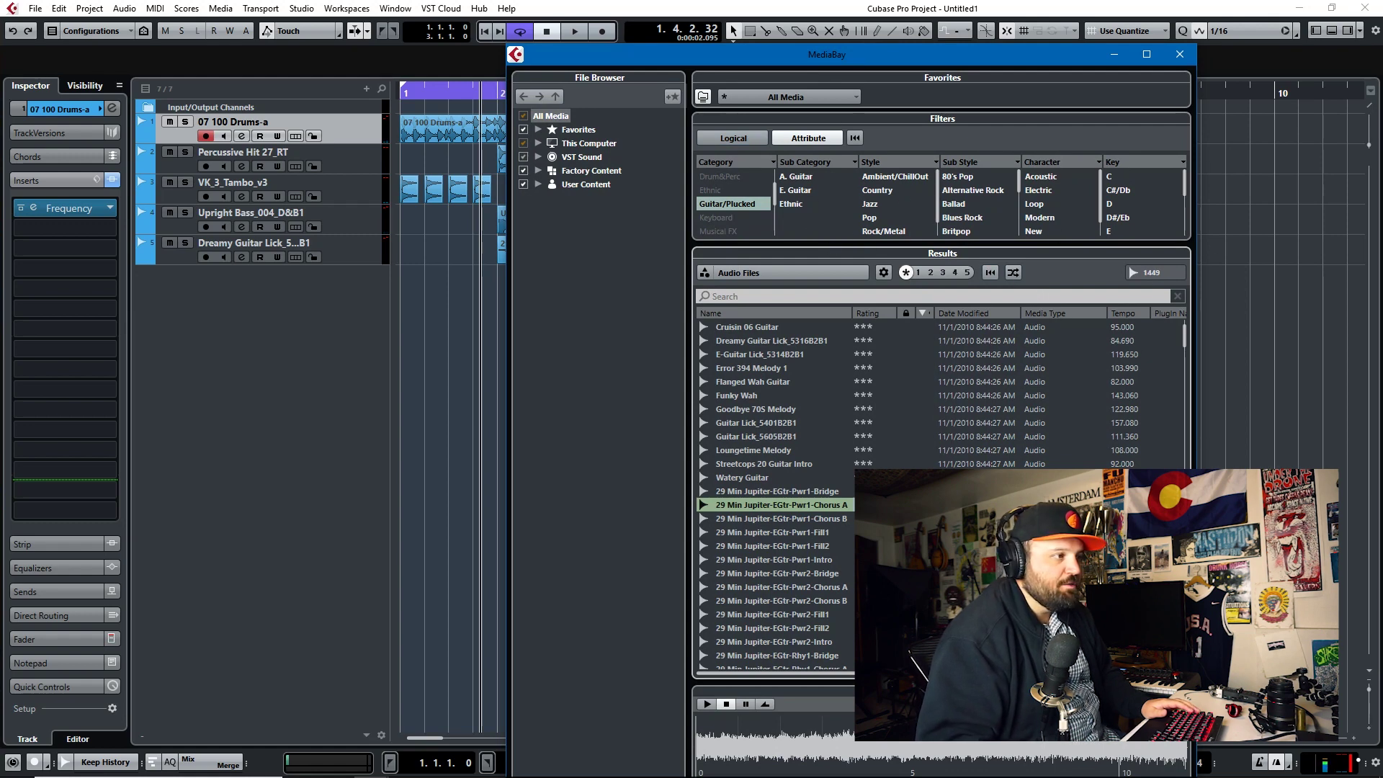
key("F5")
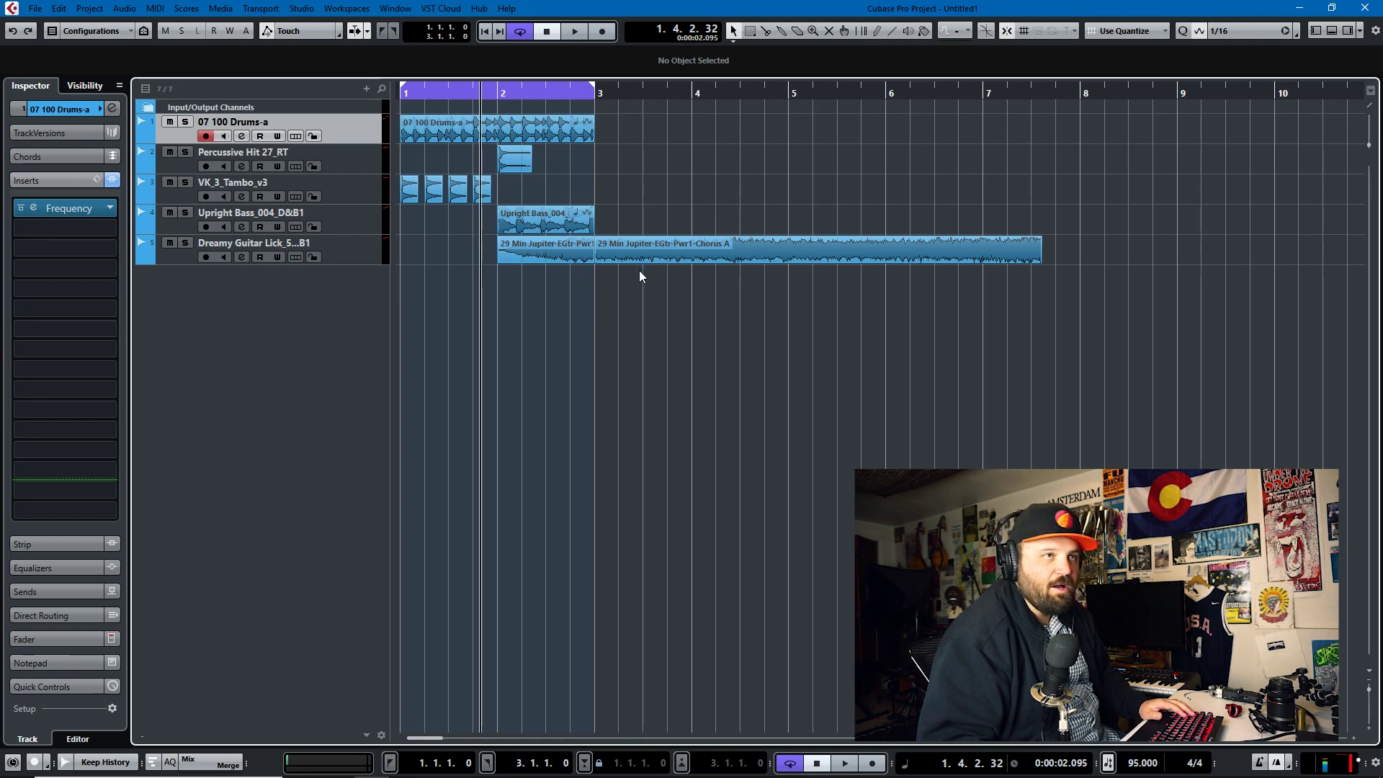
left_click(775, 248)
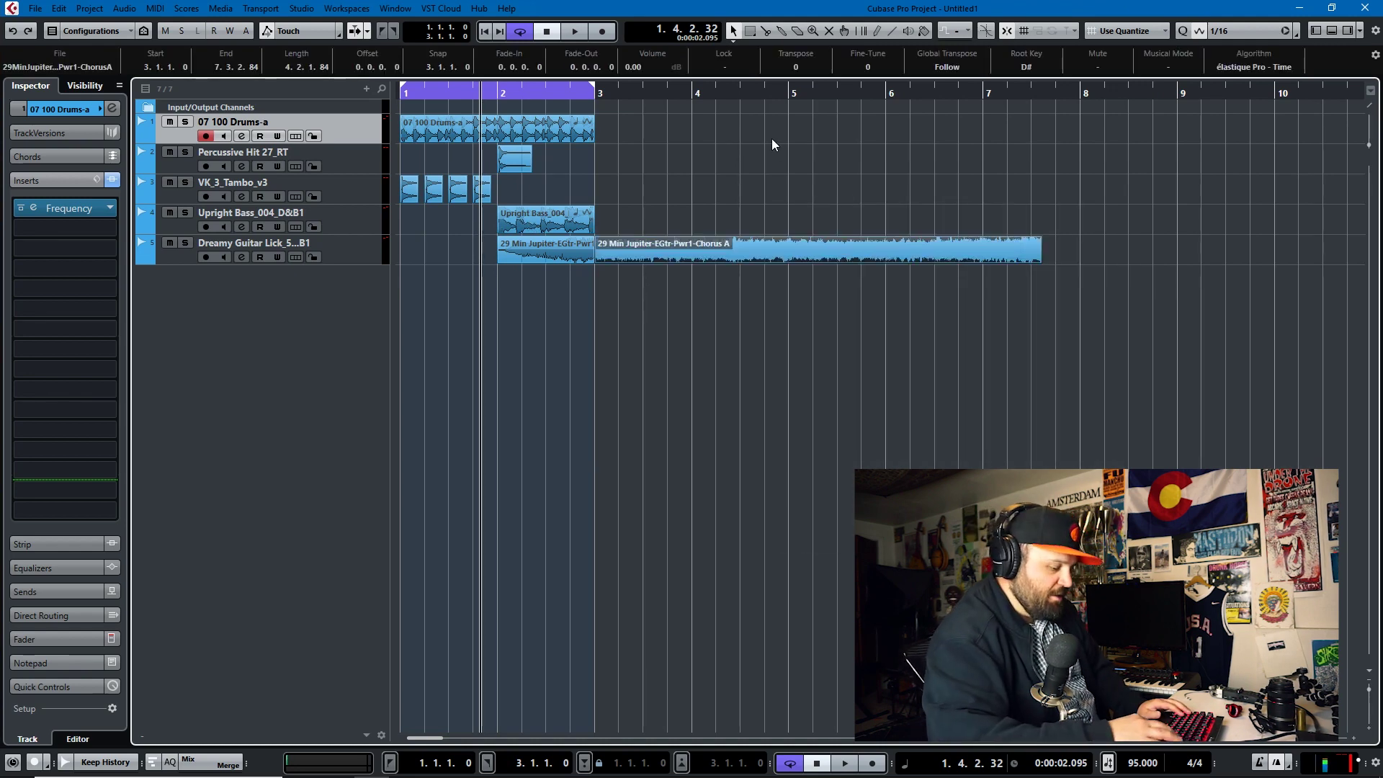
key("Delete")
key("ctrl+z")
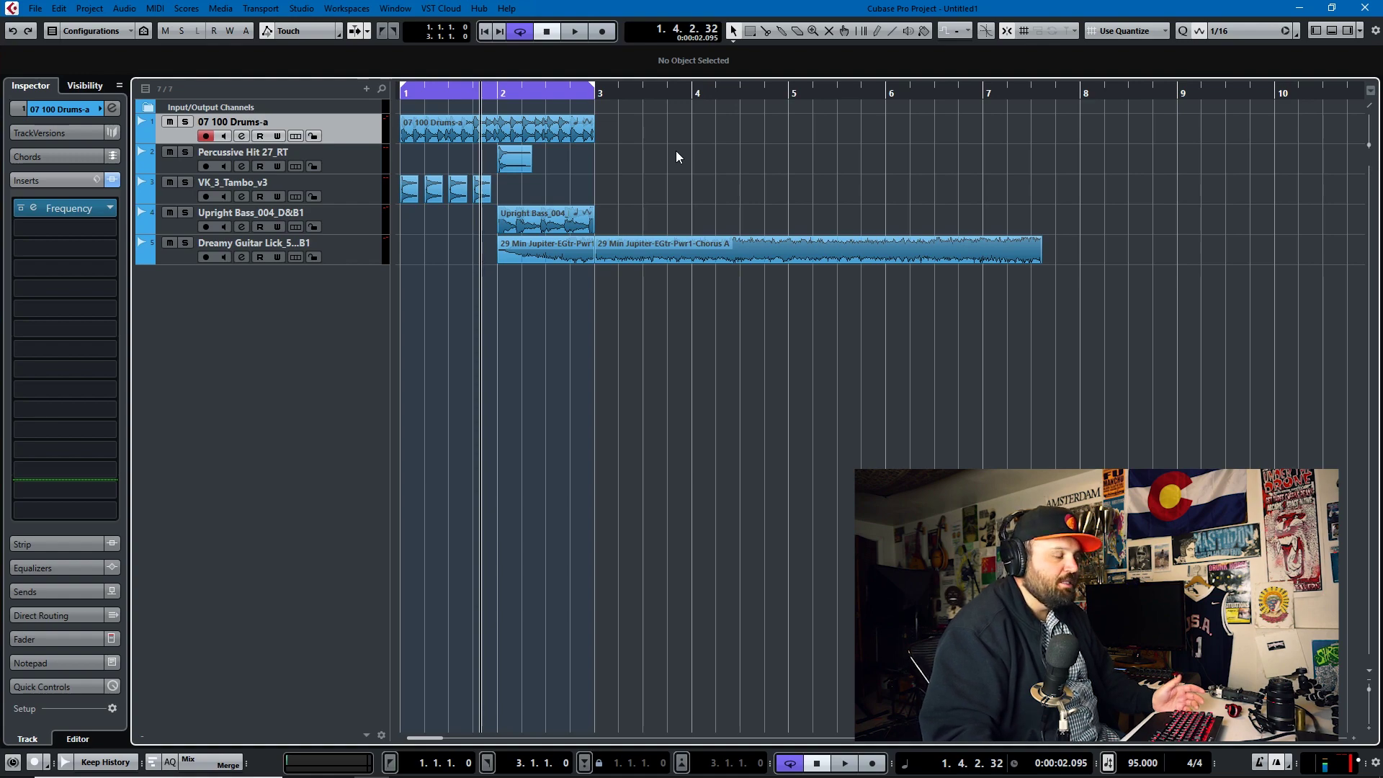
Reset the Stereo Out peak level in the MixConsole and play the loop twice to check the channel and output levels for clipping
scroll(513, 193, "up", 5)
scroll(499, 232, "up", 4)
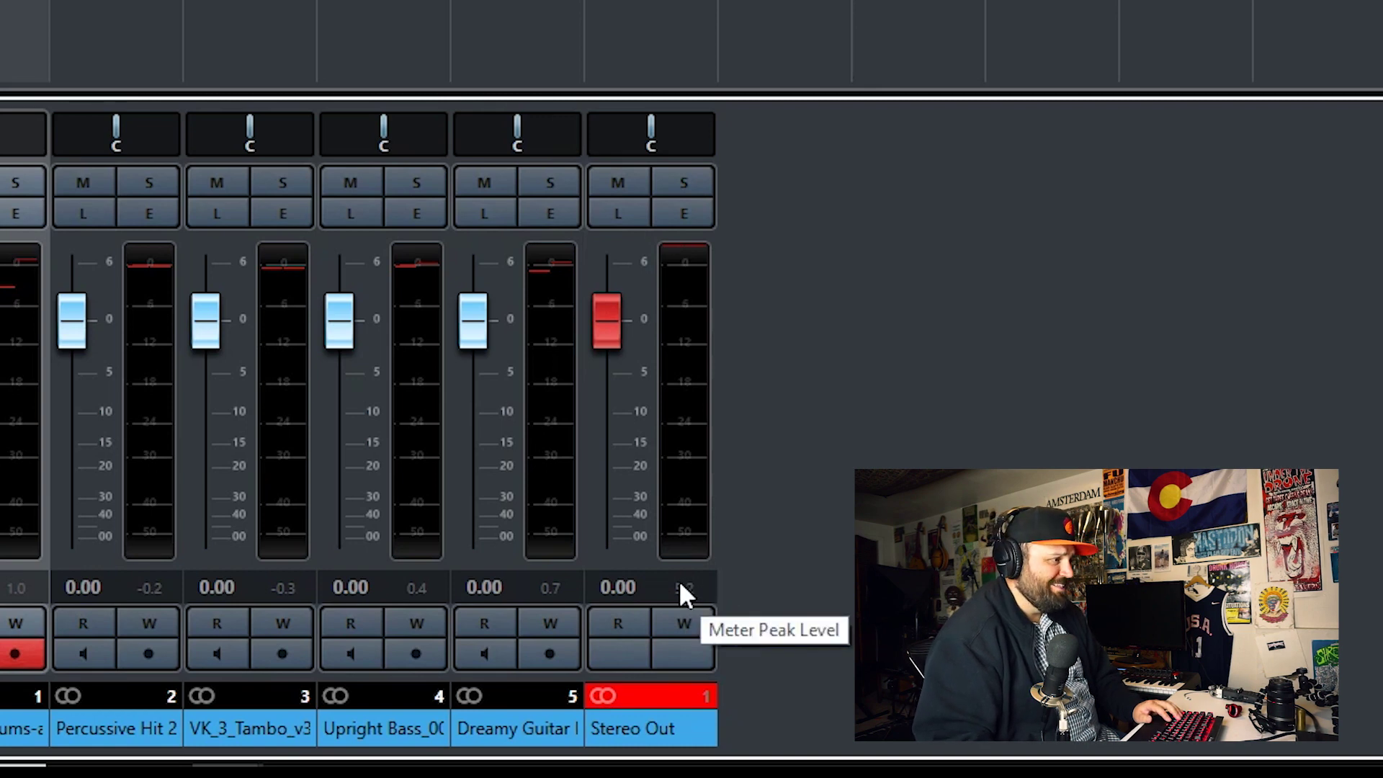
left_click(661, 692)
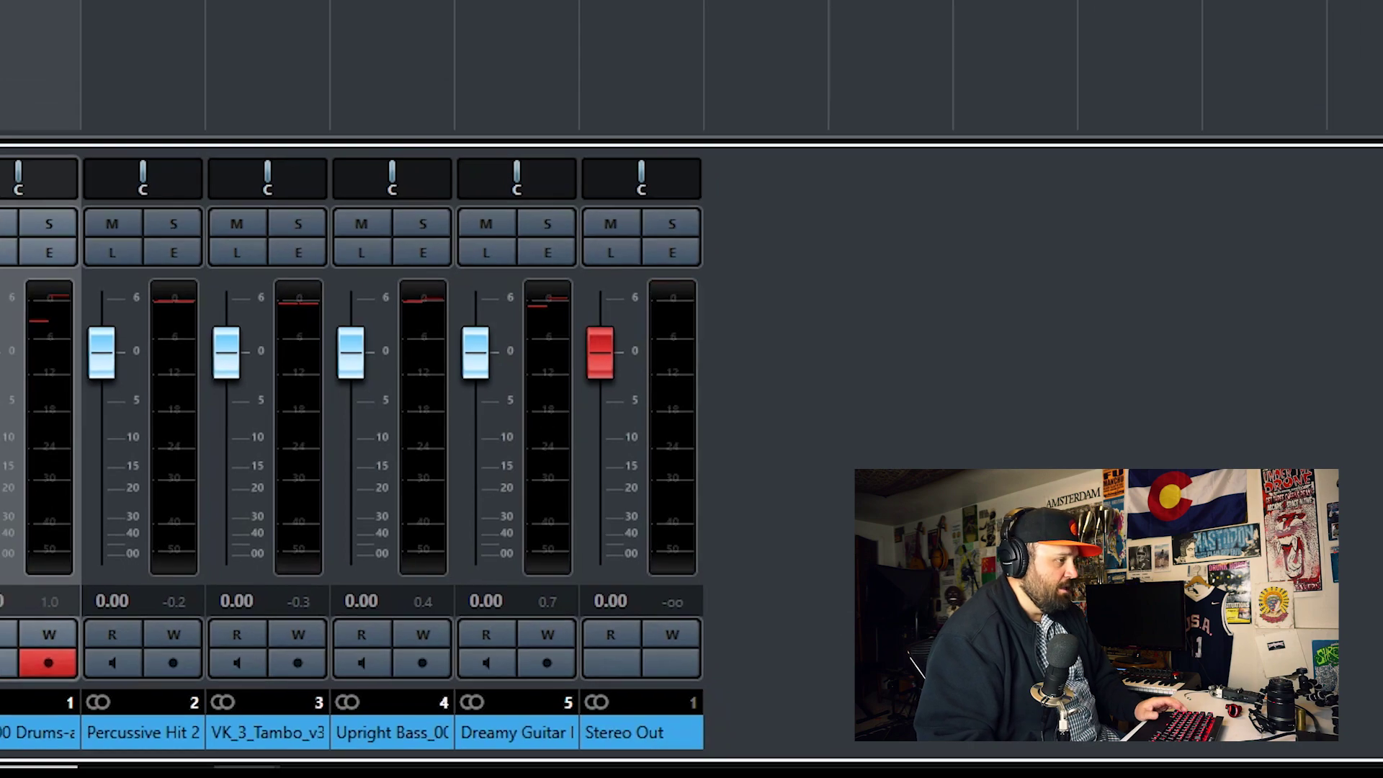
key("space")
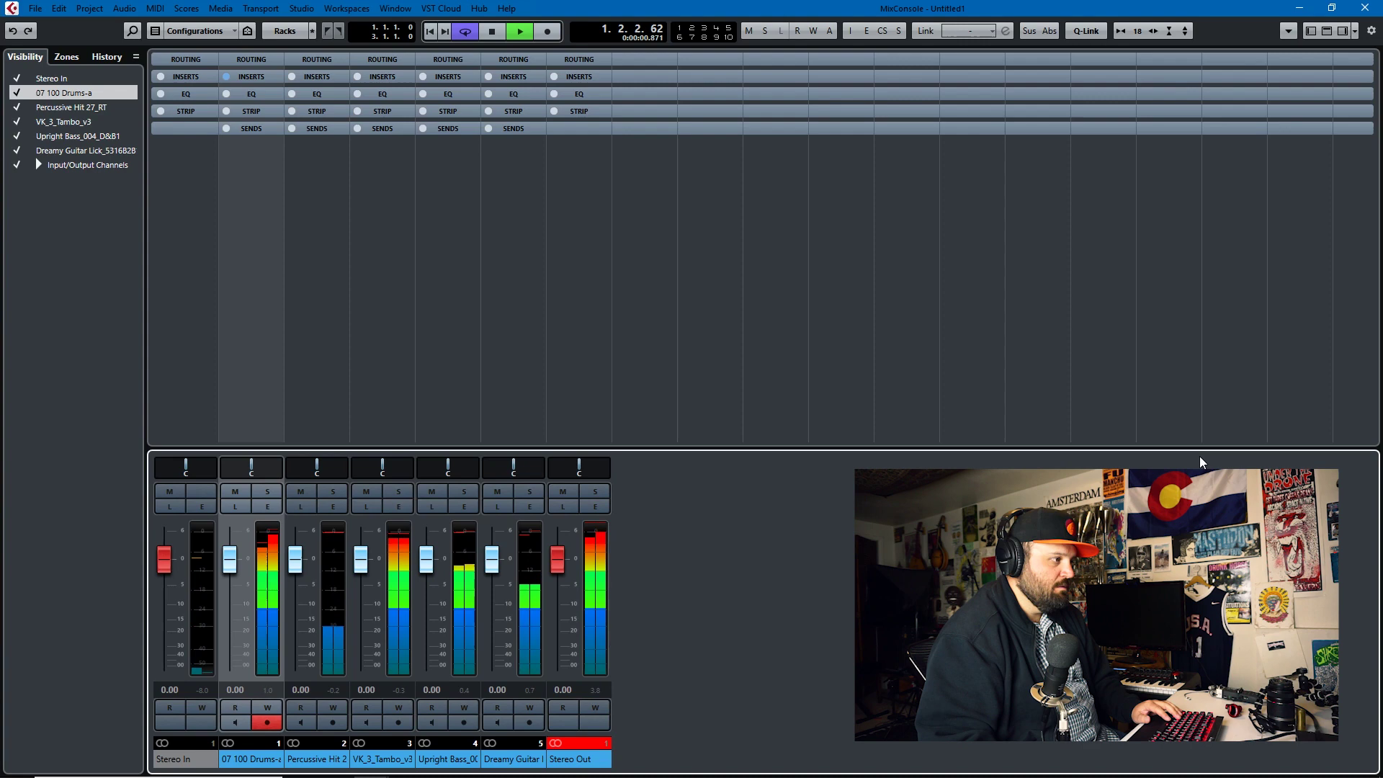
key("space")
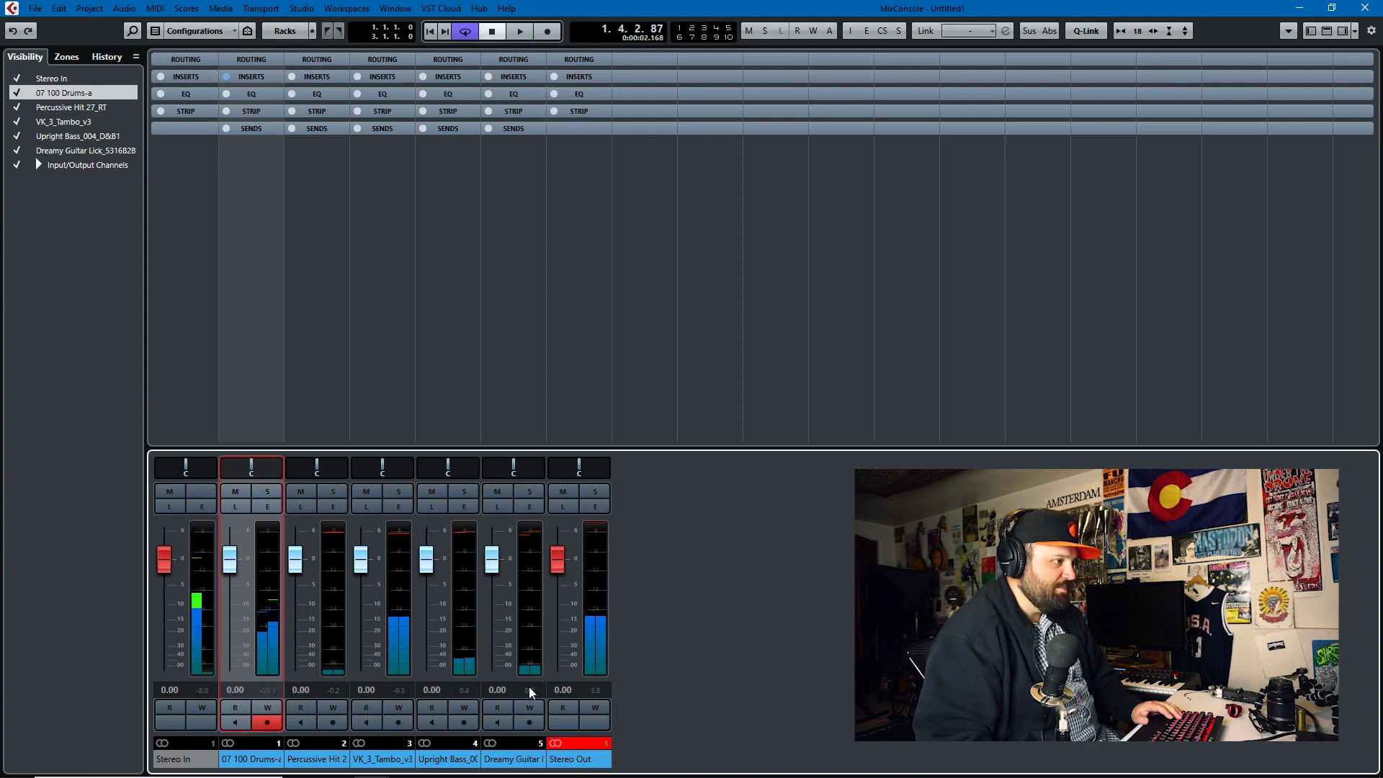
key("space")
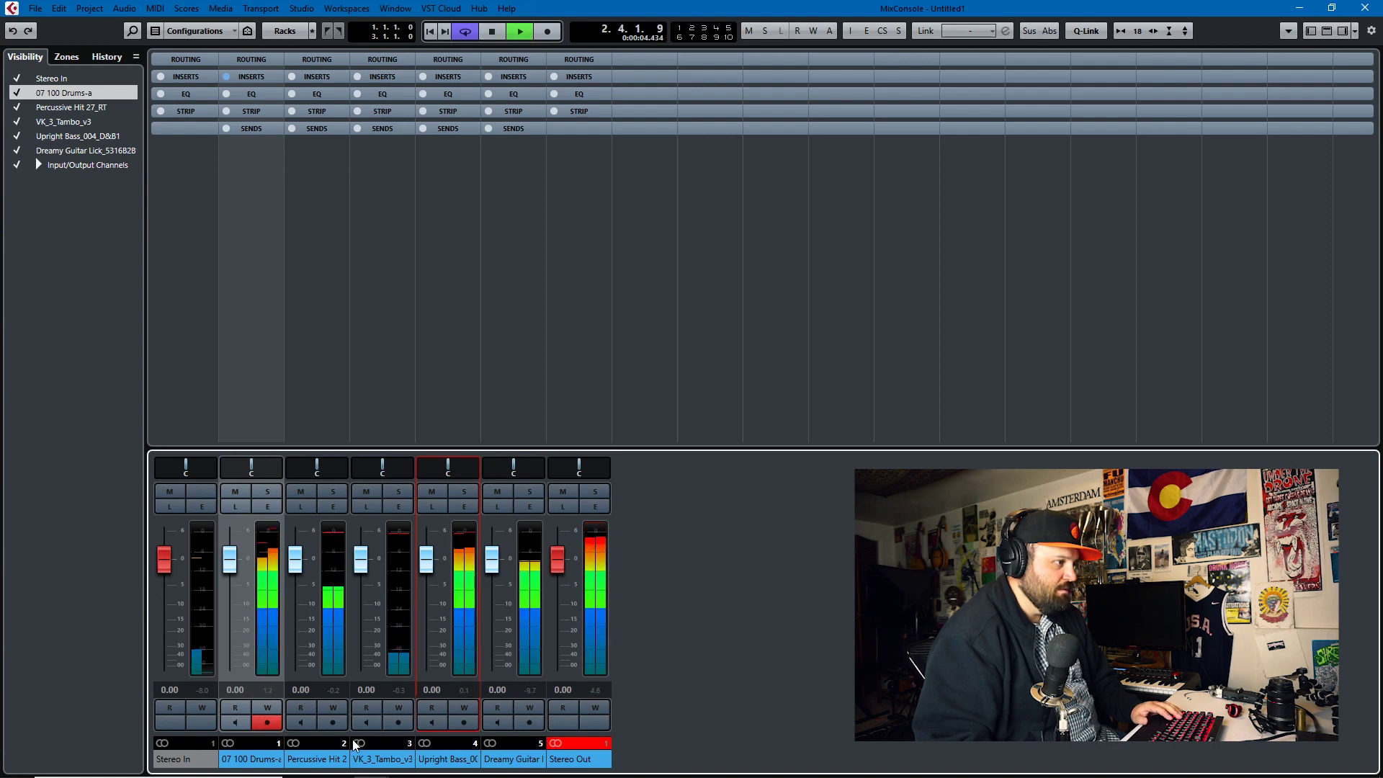
key("space")
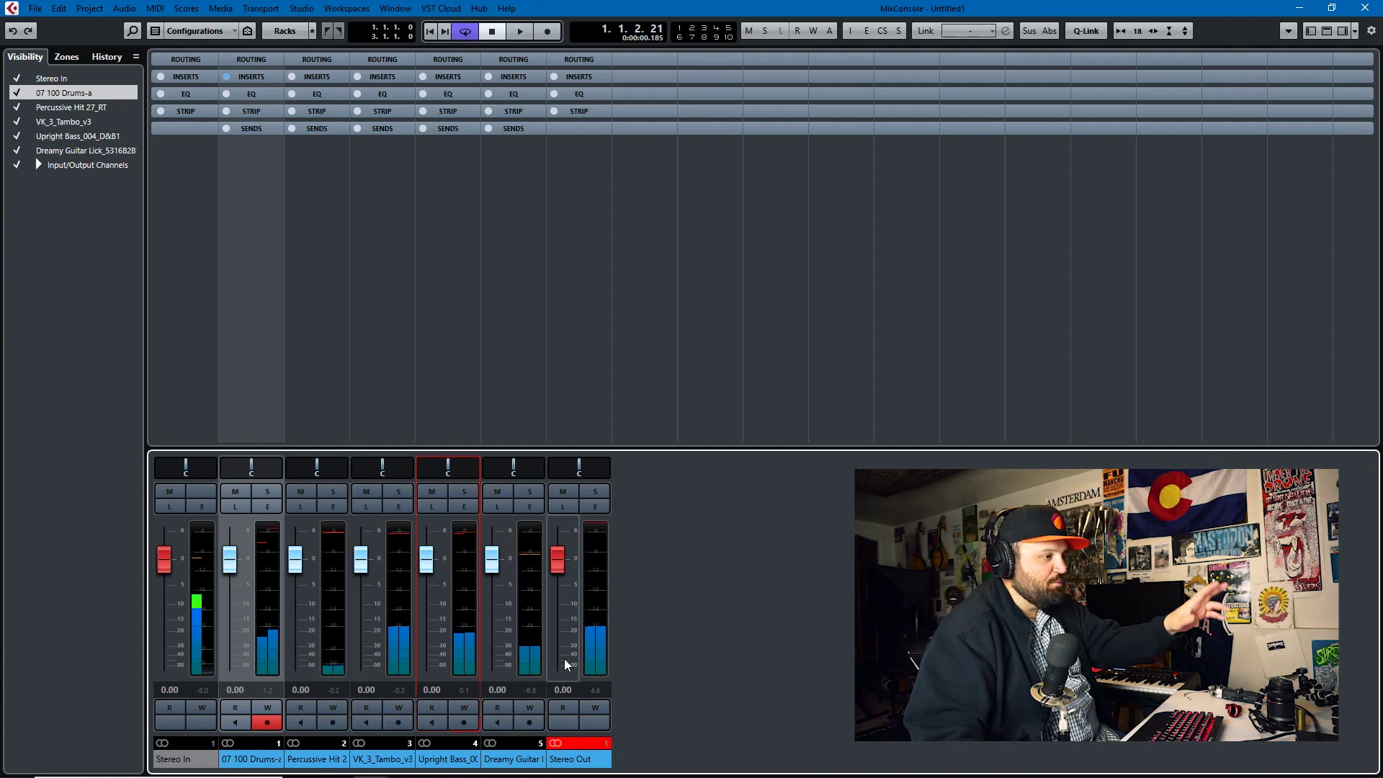
Return to the project window and view the whole two-bar loop on the timeline
key("F3")
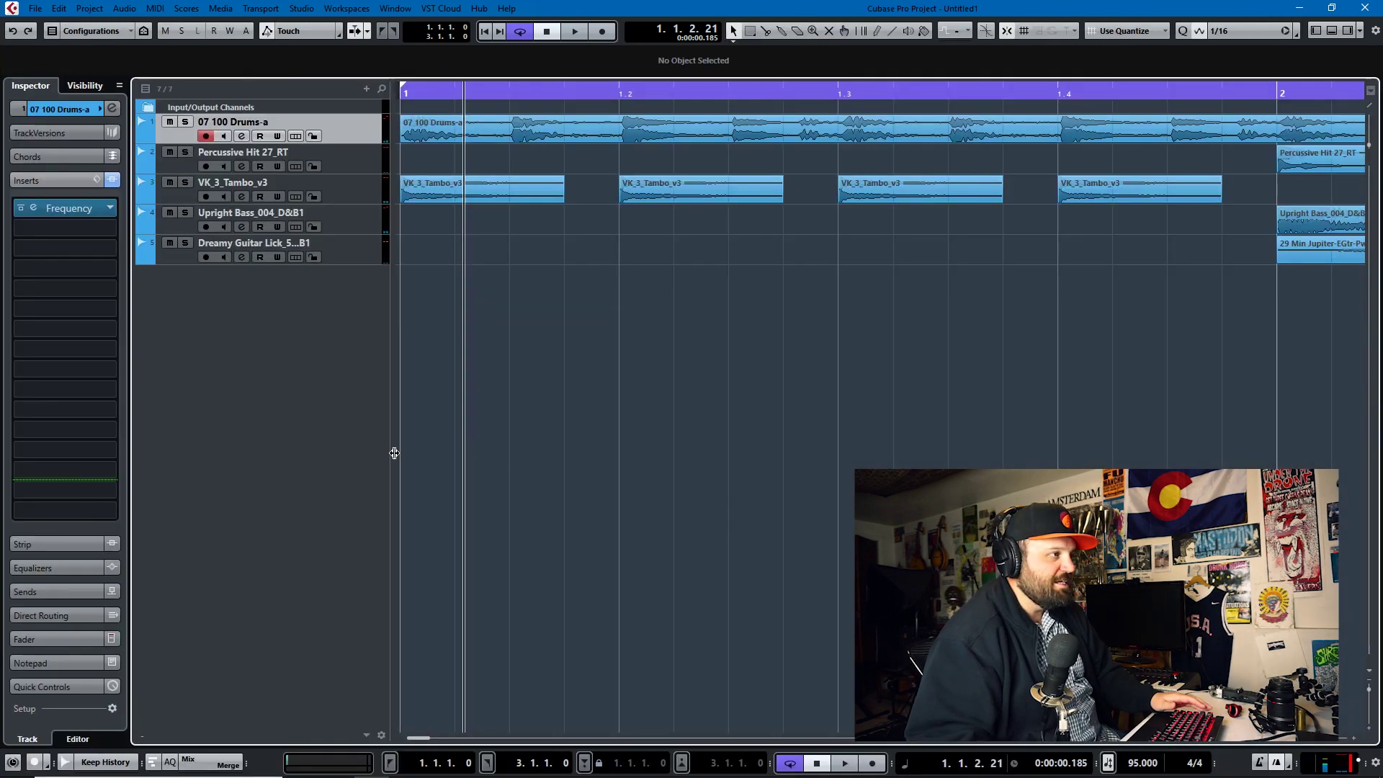
key("g")
key("g")
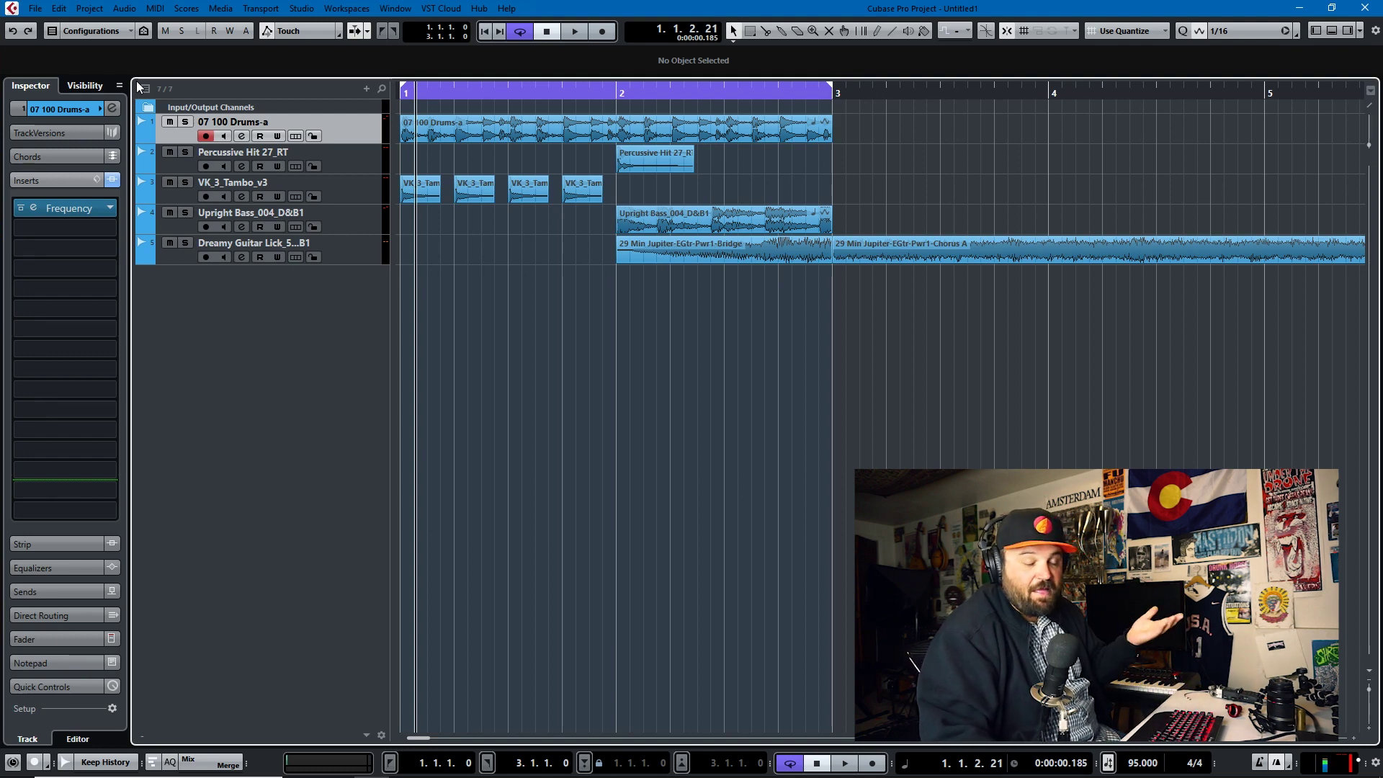
Solo the 07 100 Drums-a channel in the MixConsole and play it to check its level
key("F3")
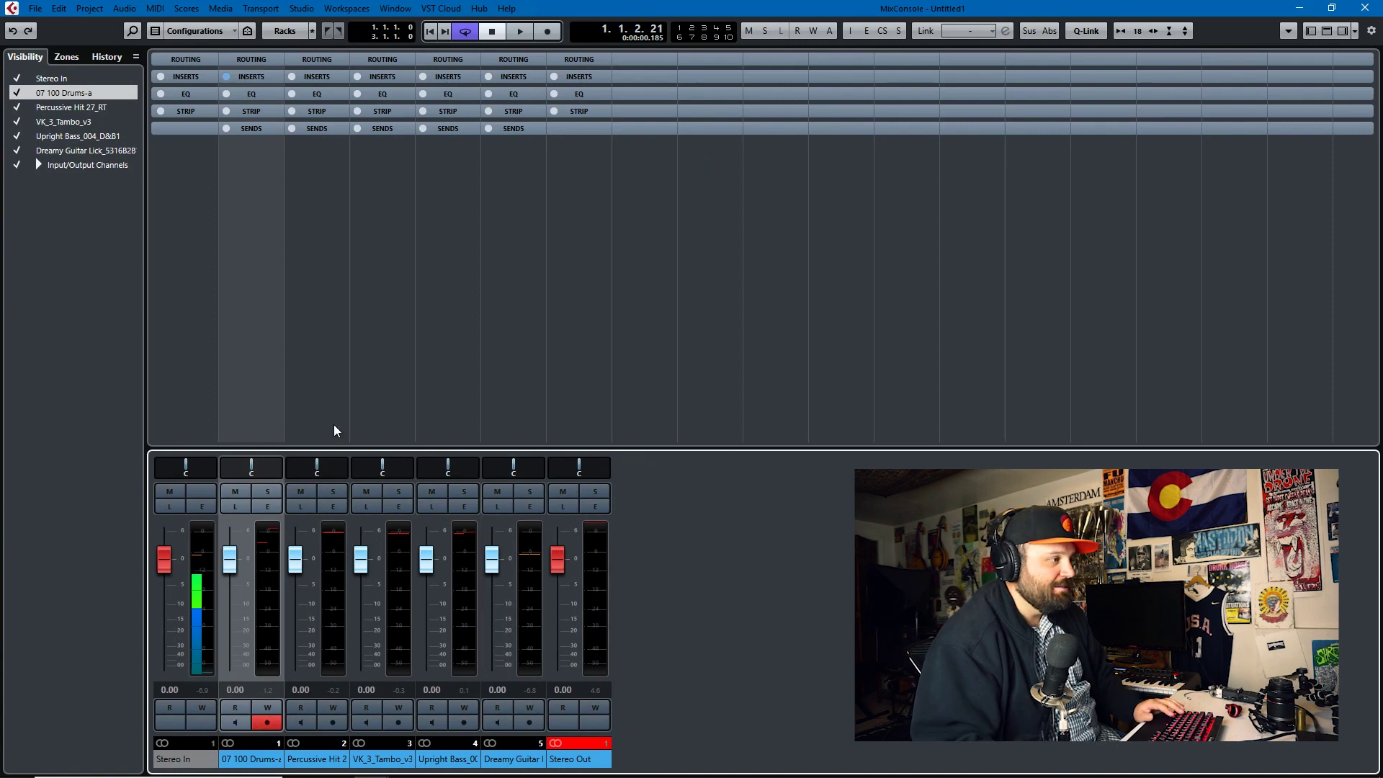
left_click(265, 415)
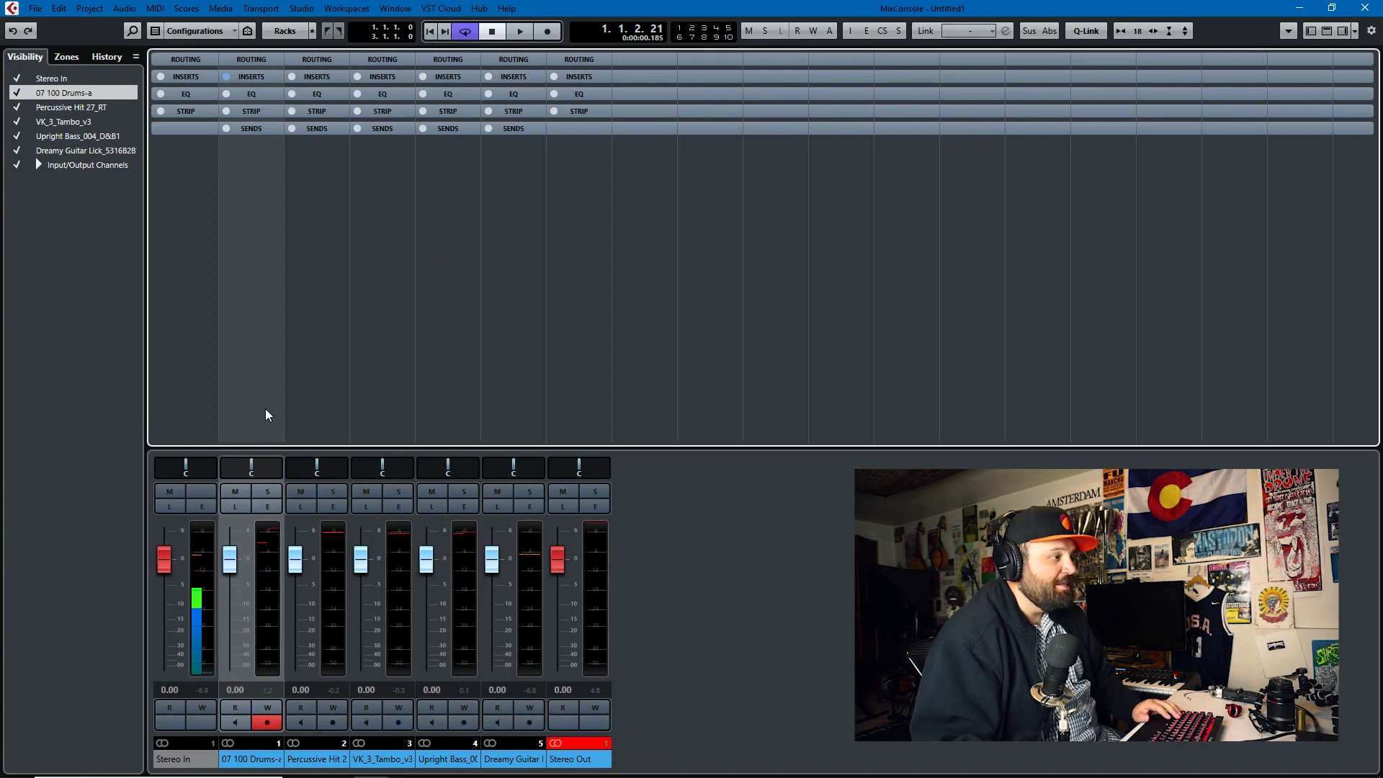
left_click(262, 491)
key("space")
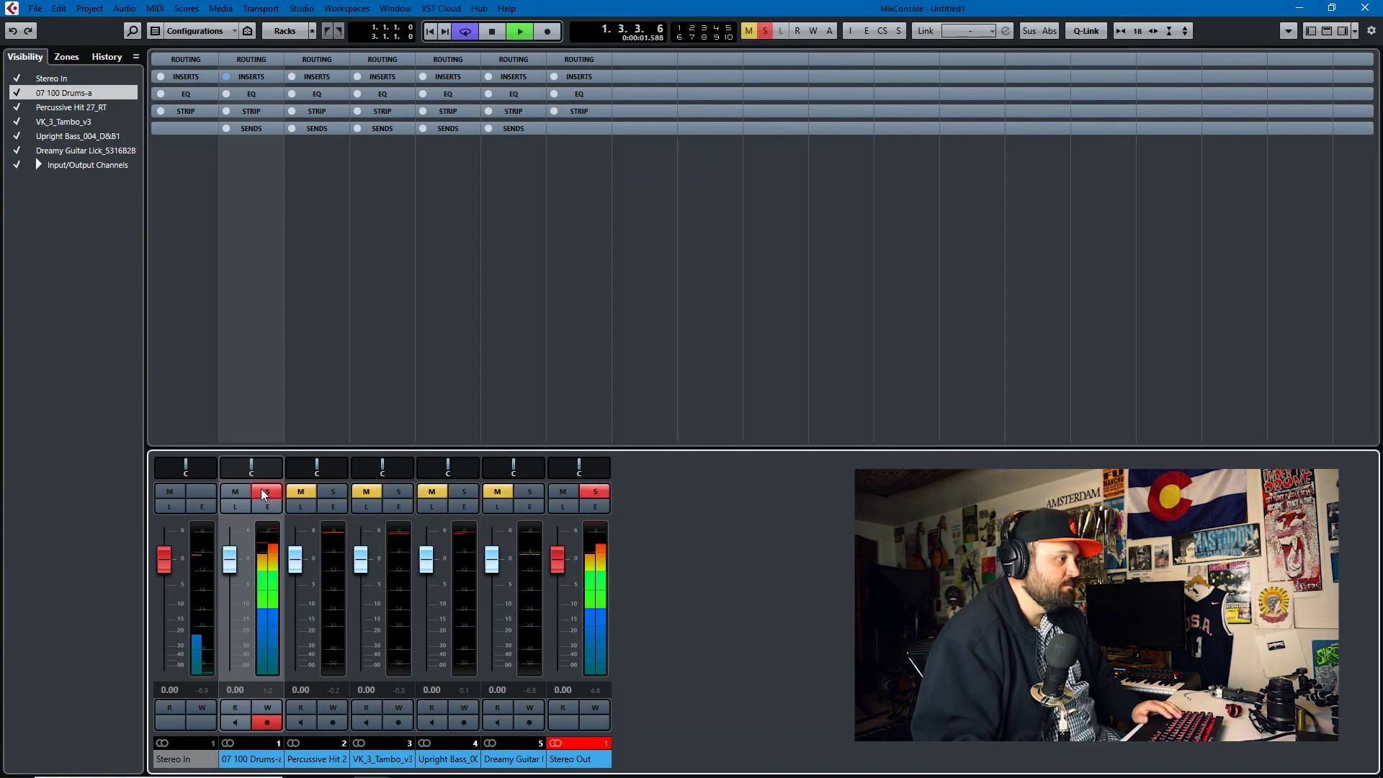
key("space")
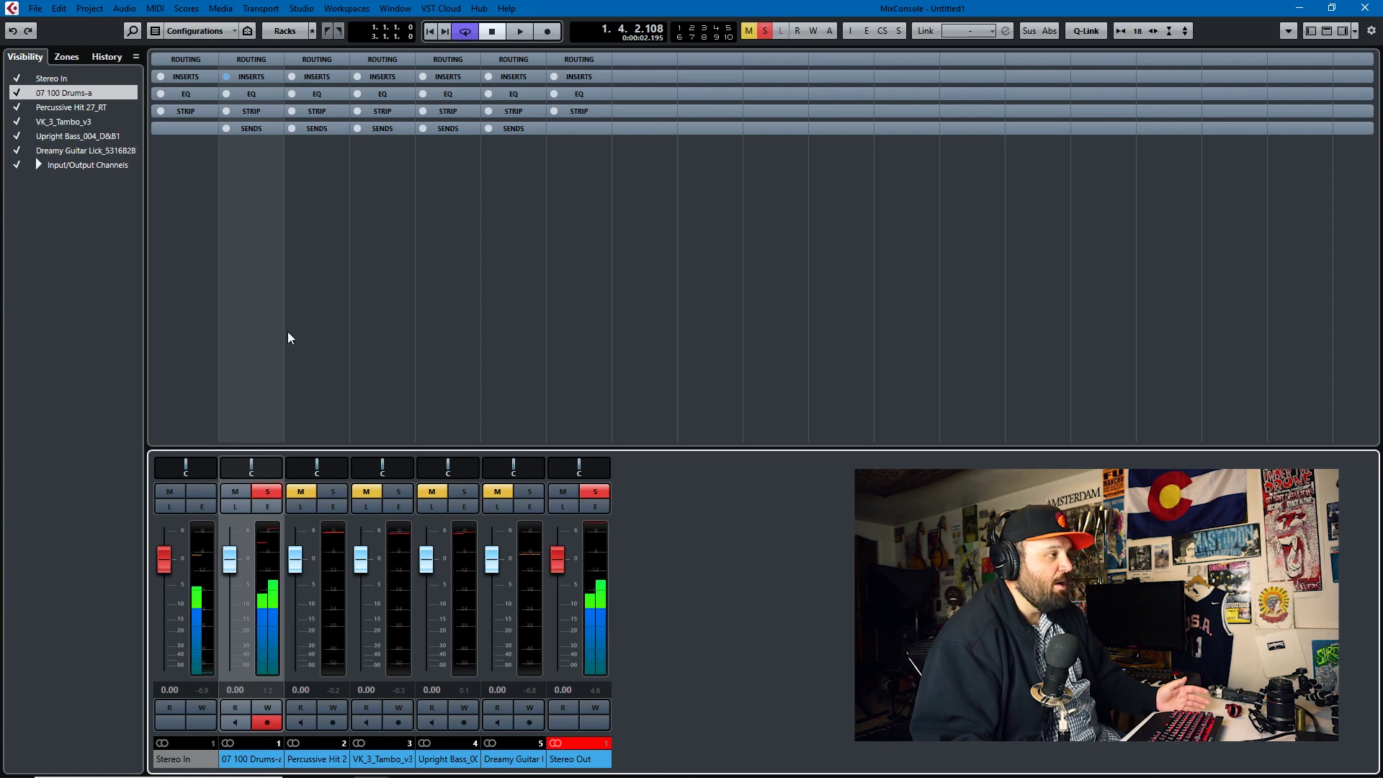
Boost band 5 of the Frequency EQ on the 07 100 Drums-a channel by 9.0 dB at about 2034 Hz and audition it
left_click(252, 77)
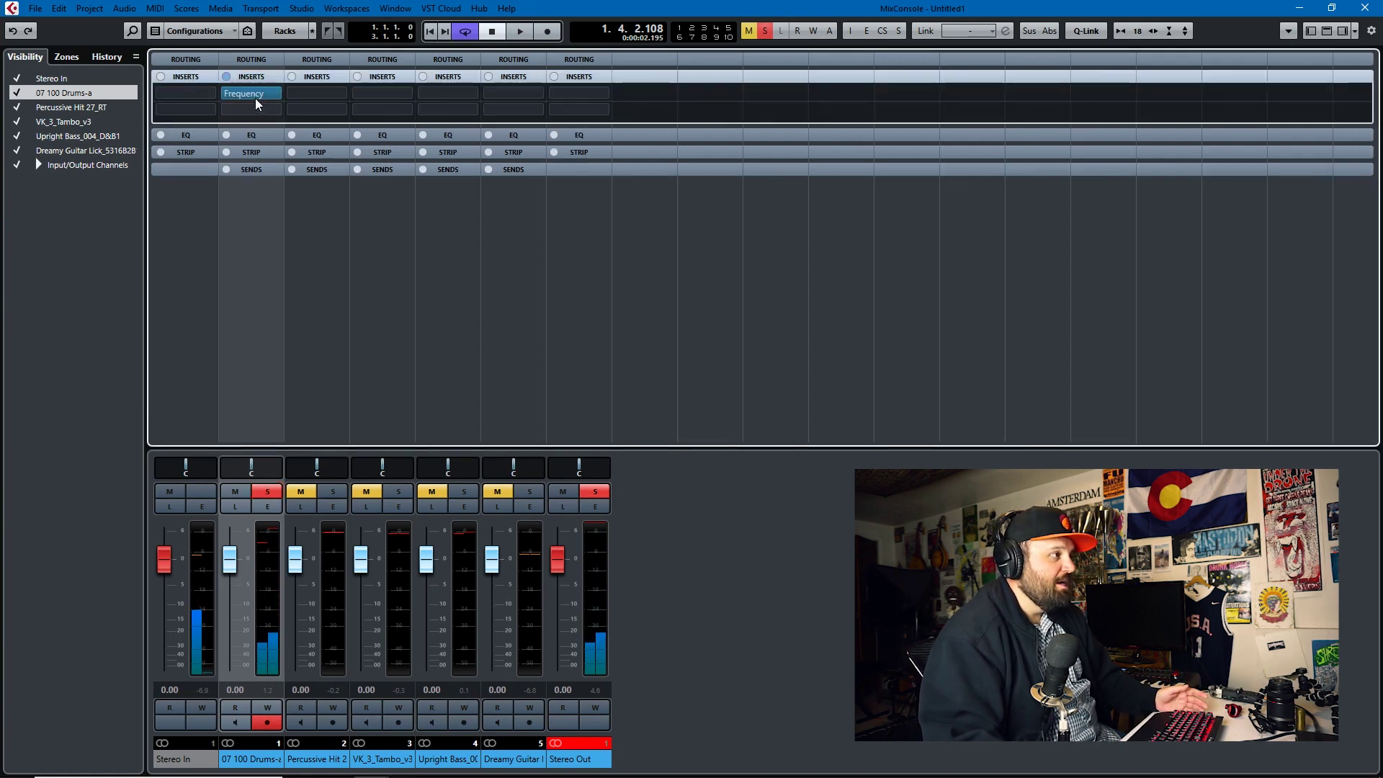
left_click(254, 97)
left_click_drag(561, 336, 611, 311)
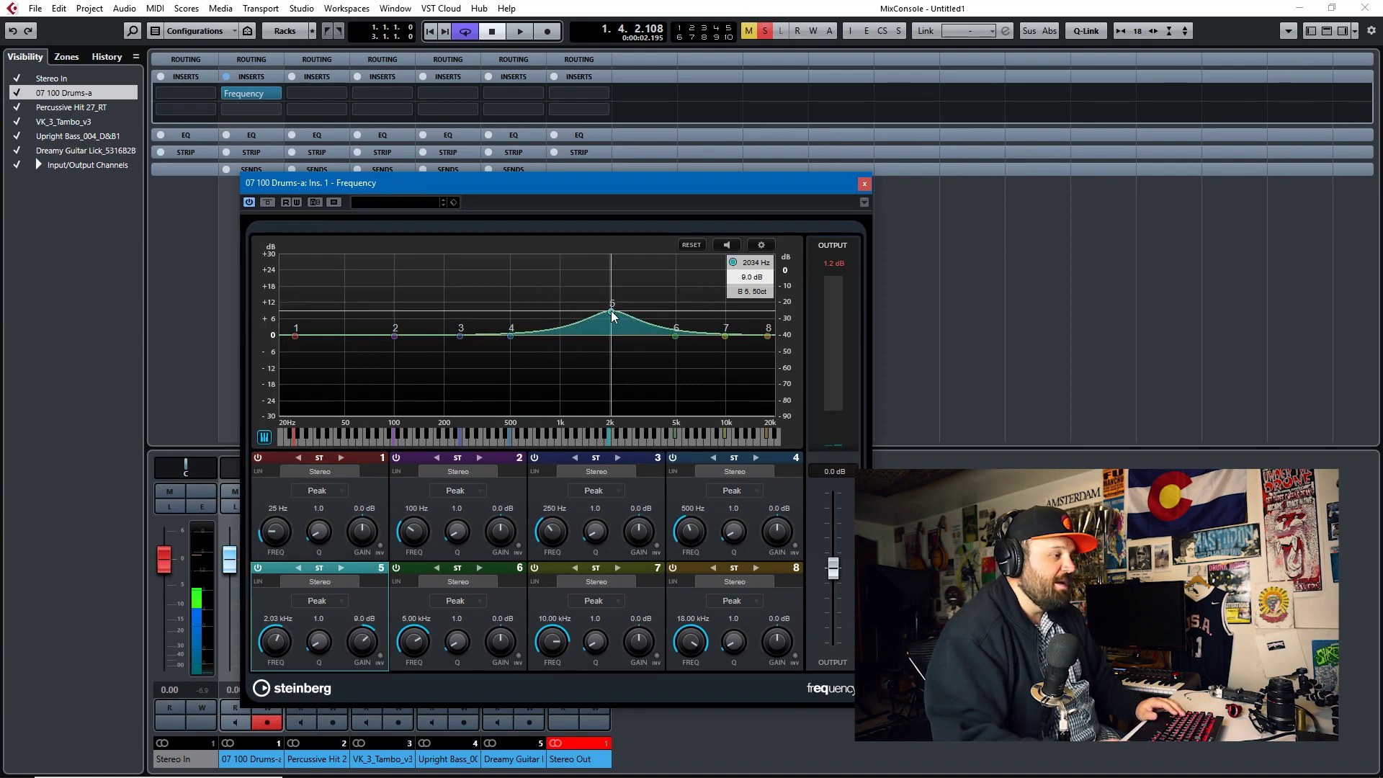
key("space")
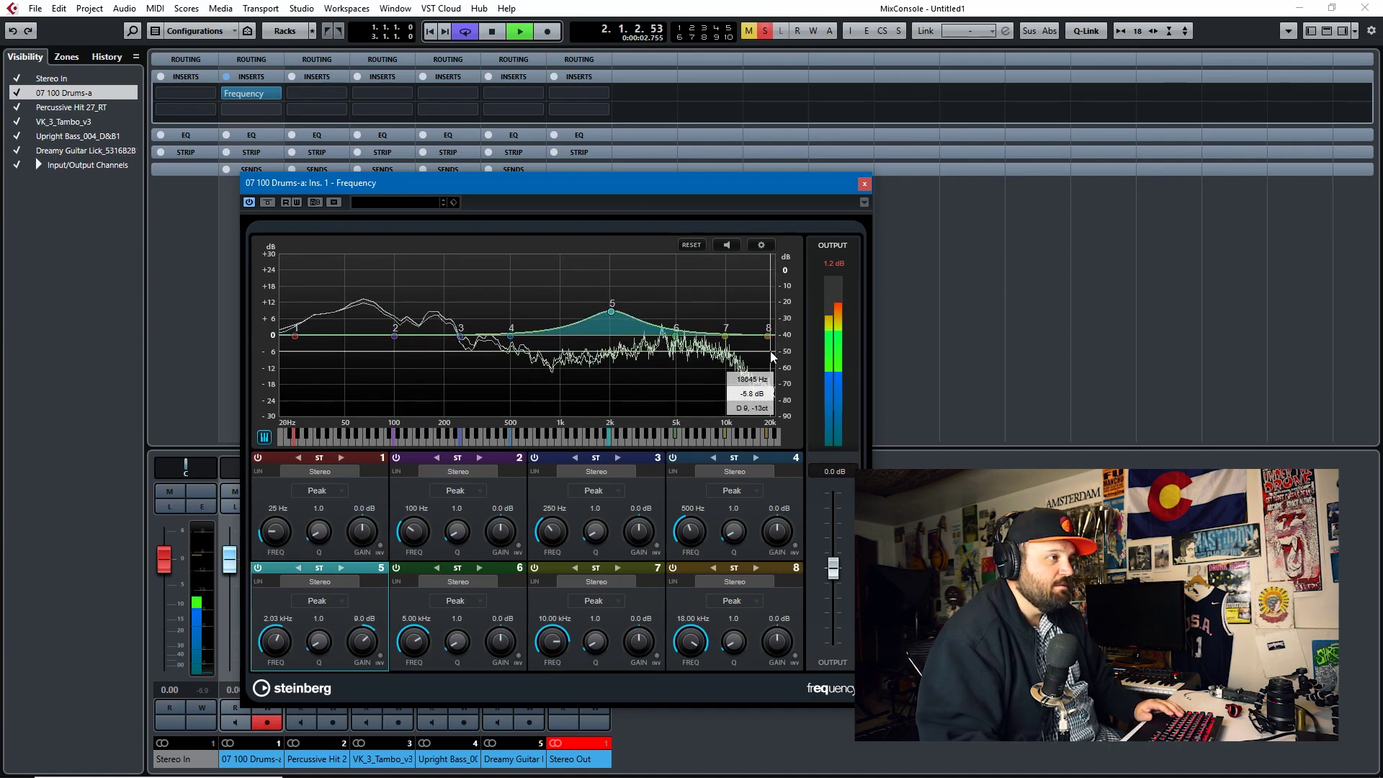
key("space")
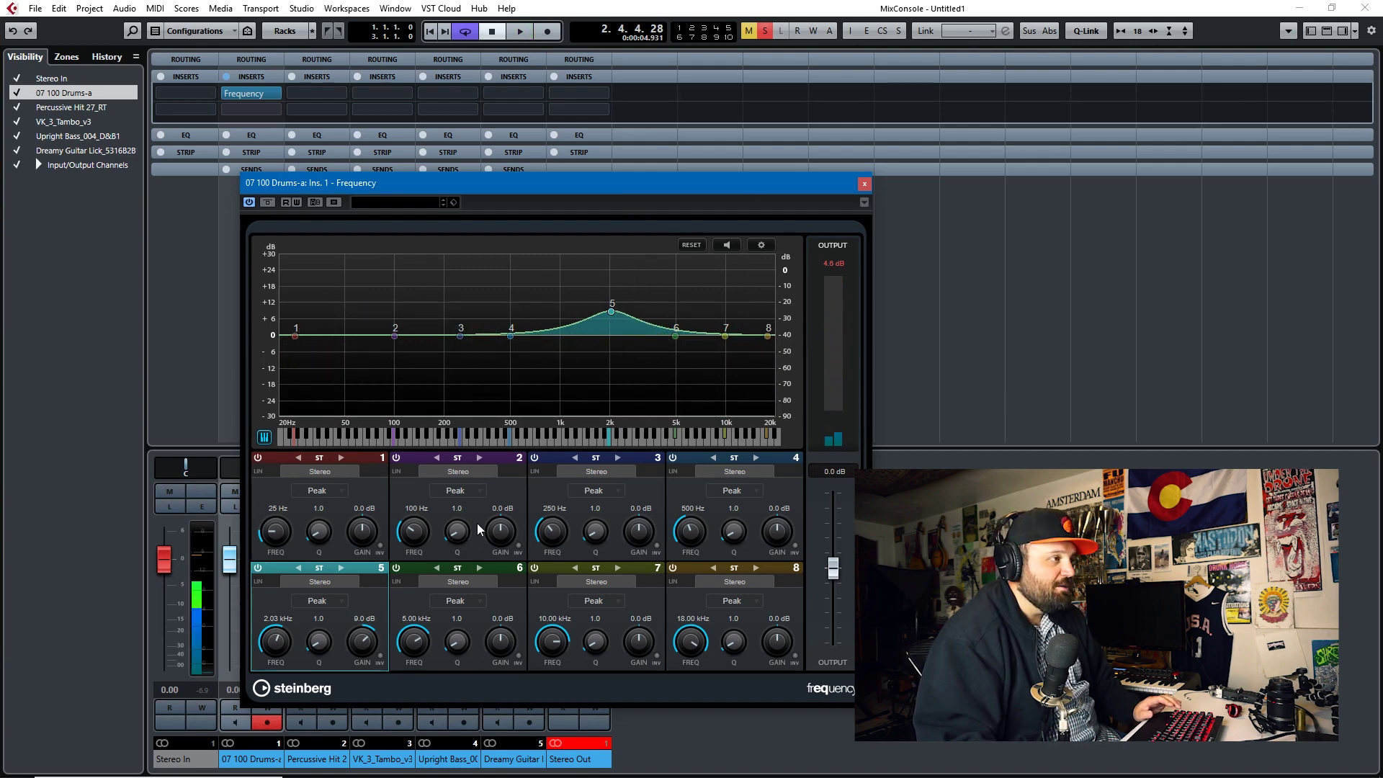
left_click(864, 184)
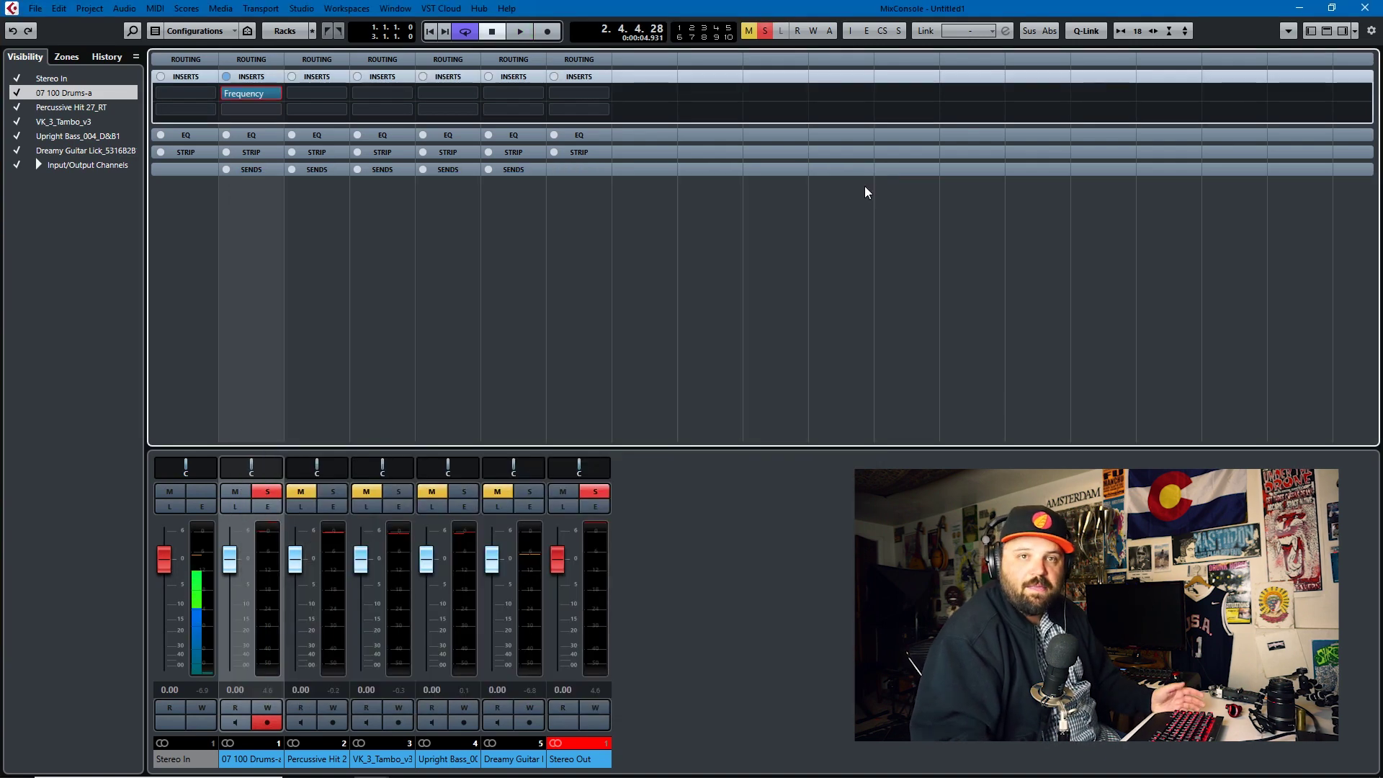
Turn off solo on the 07 100 Drums-a channel
left_click(265, 495)
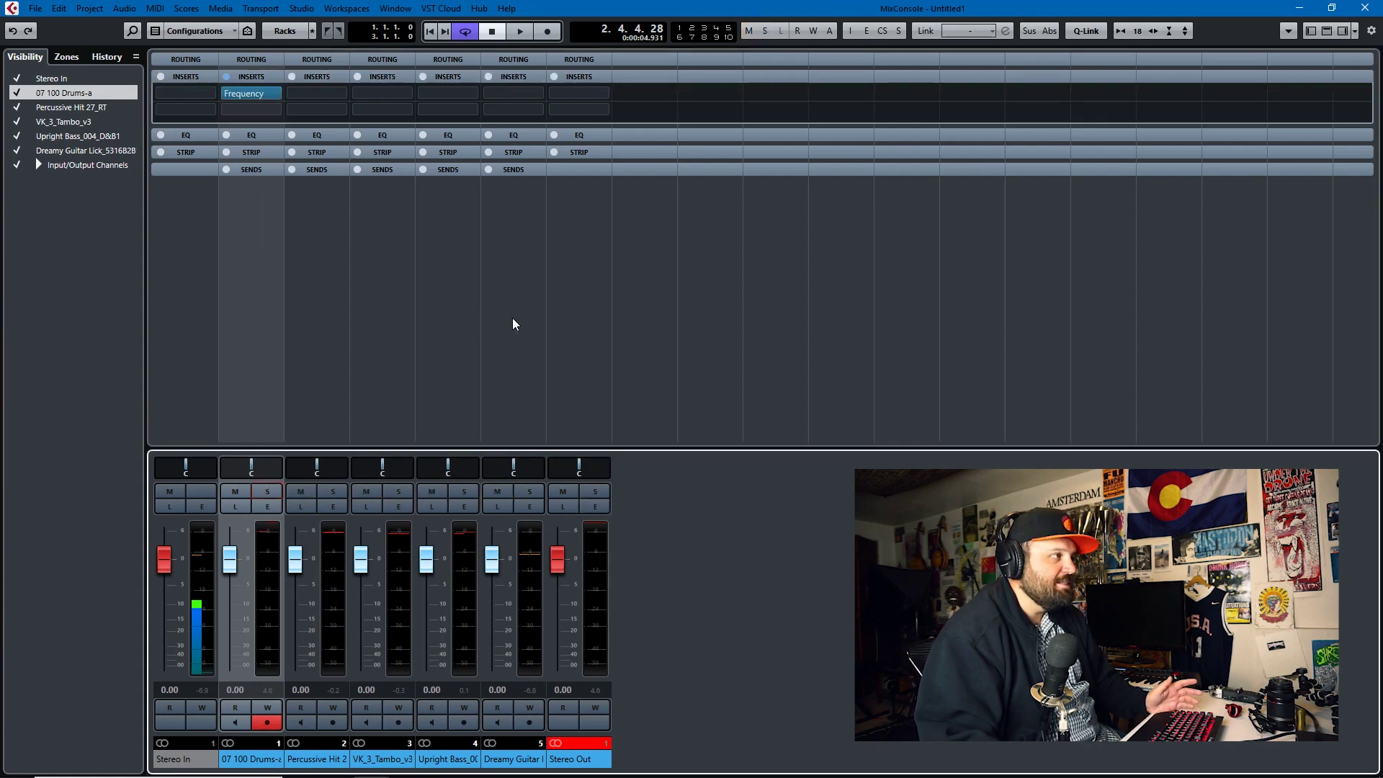
key("alt+Tab")
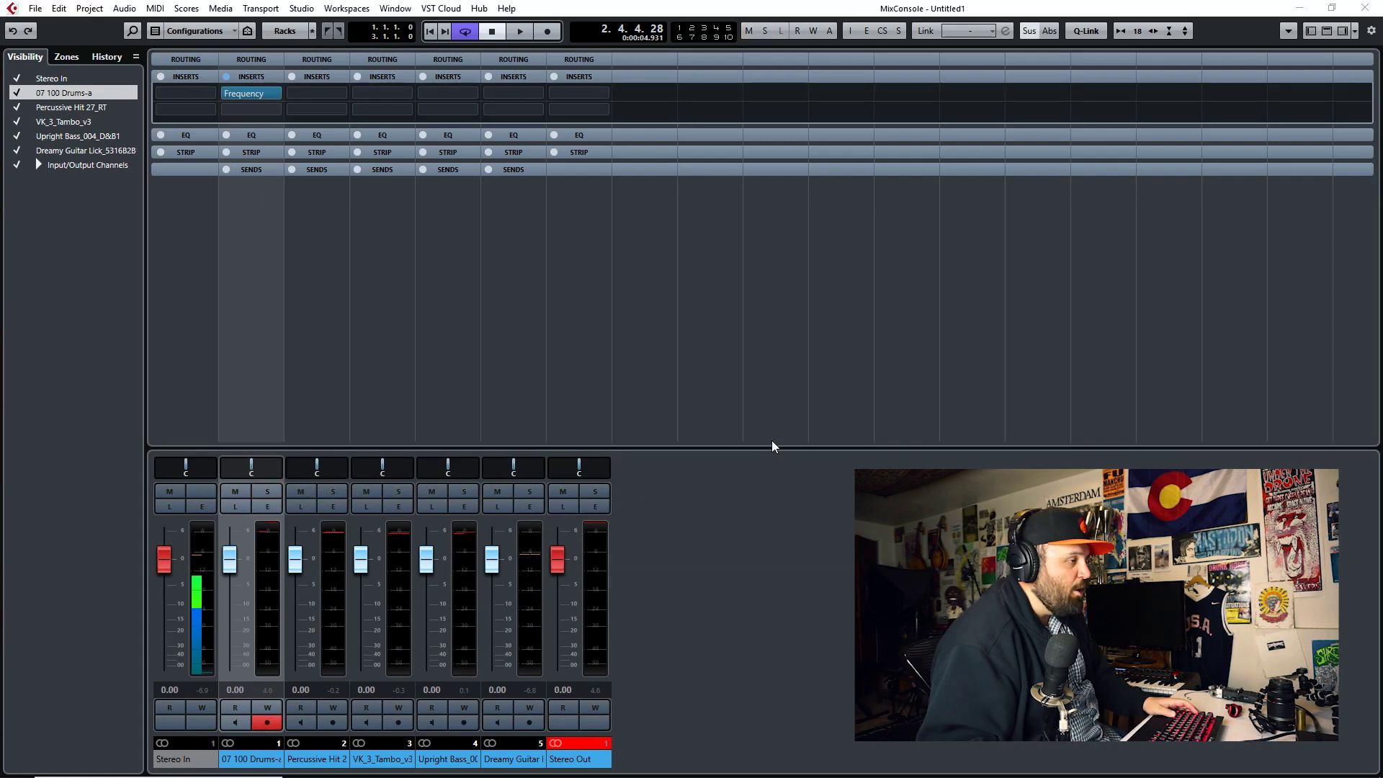
key("alt+Tab")
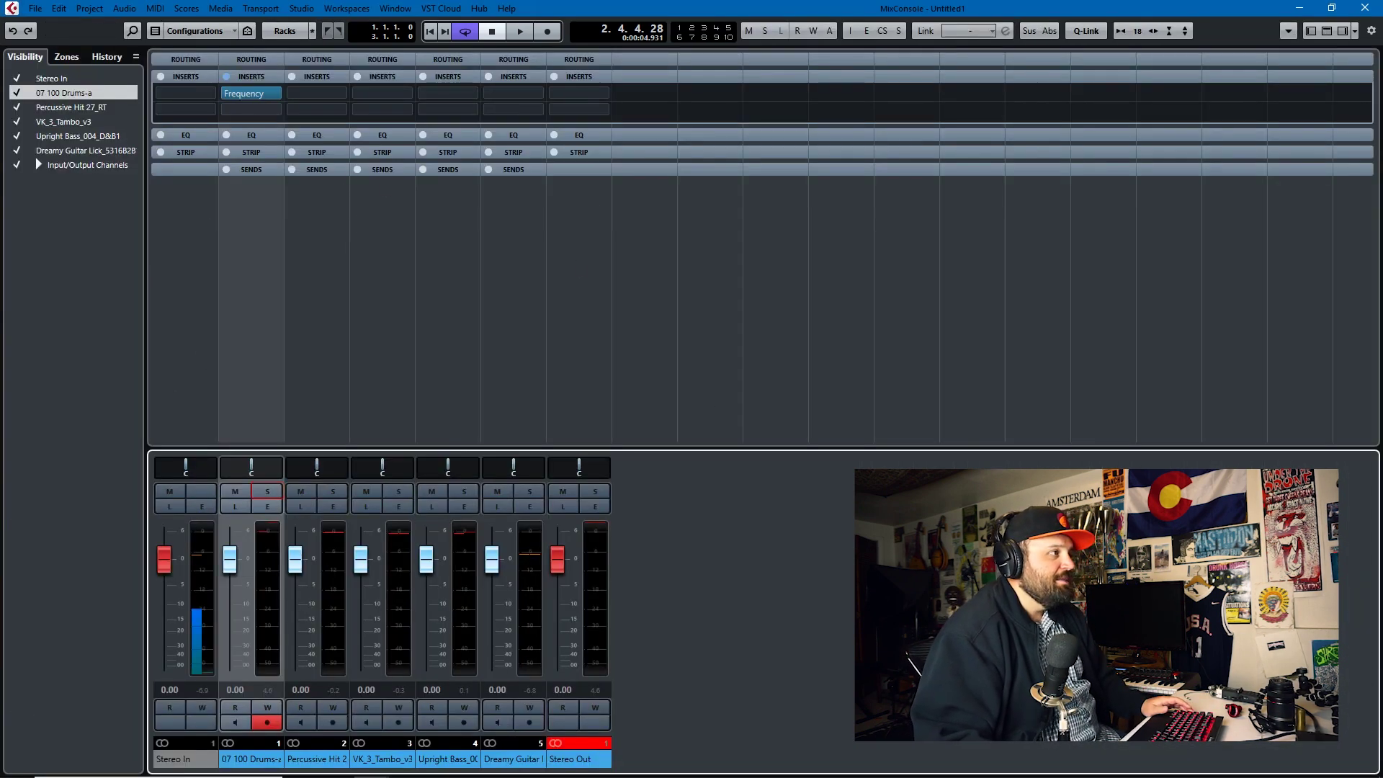
Collapse the Inserts rack and look at the pre-gain control in the 07 100 Drums-a channel settings
left_click(191, 78)
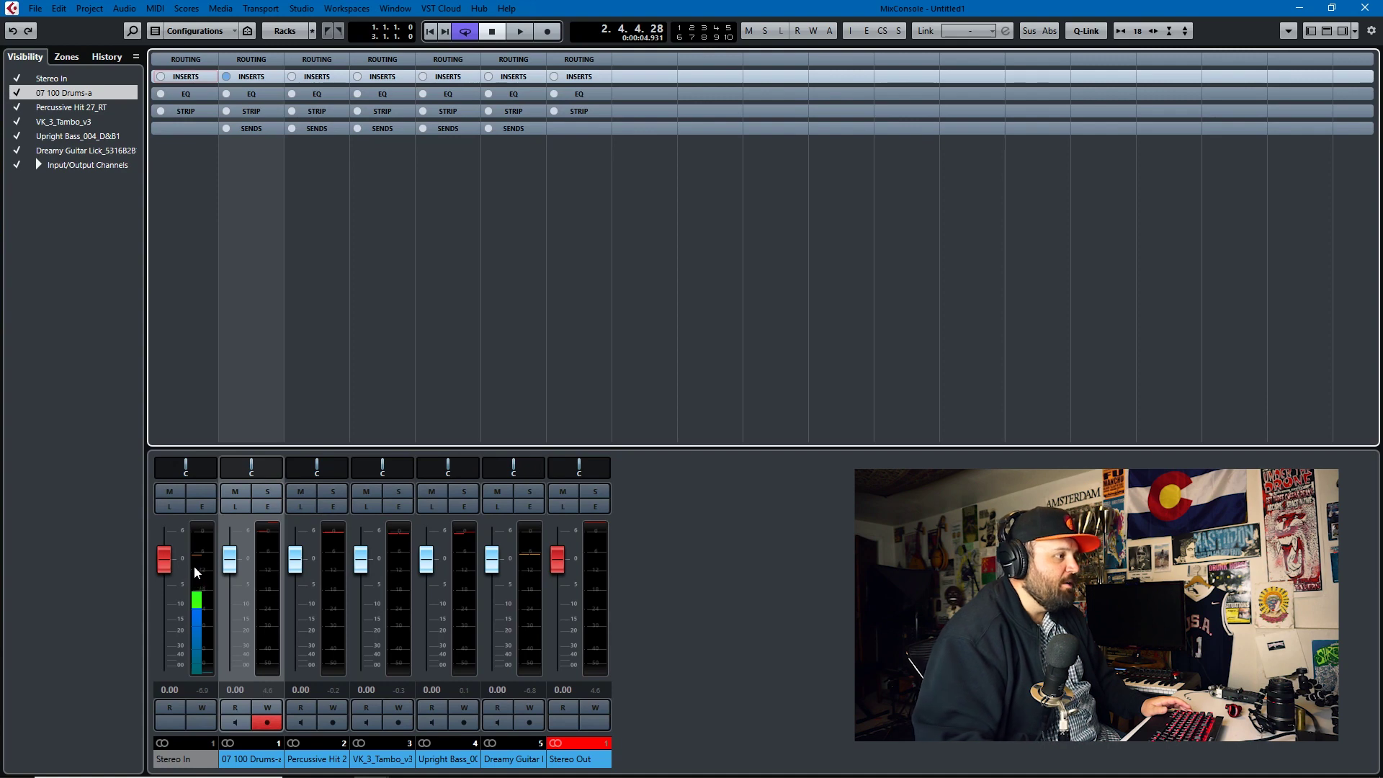
left_click(265, 510)
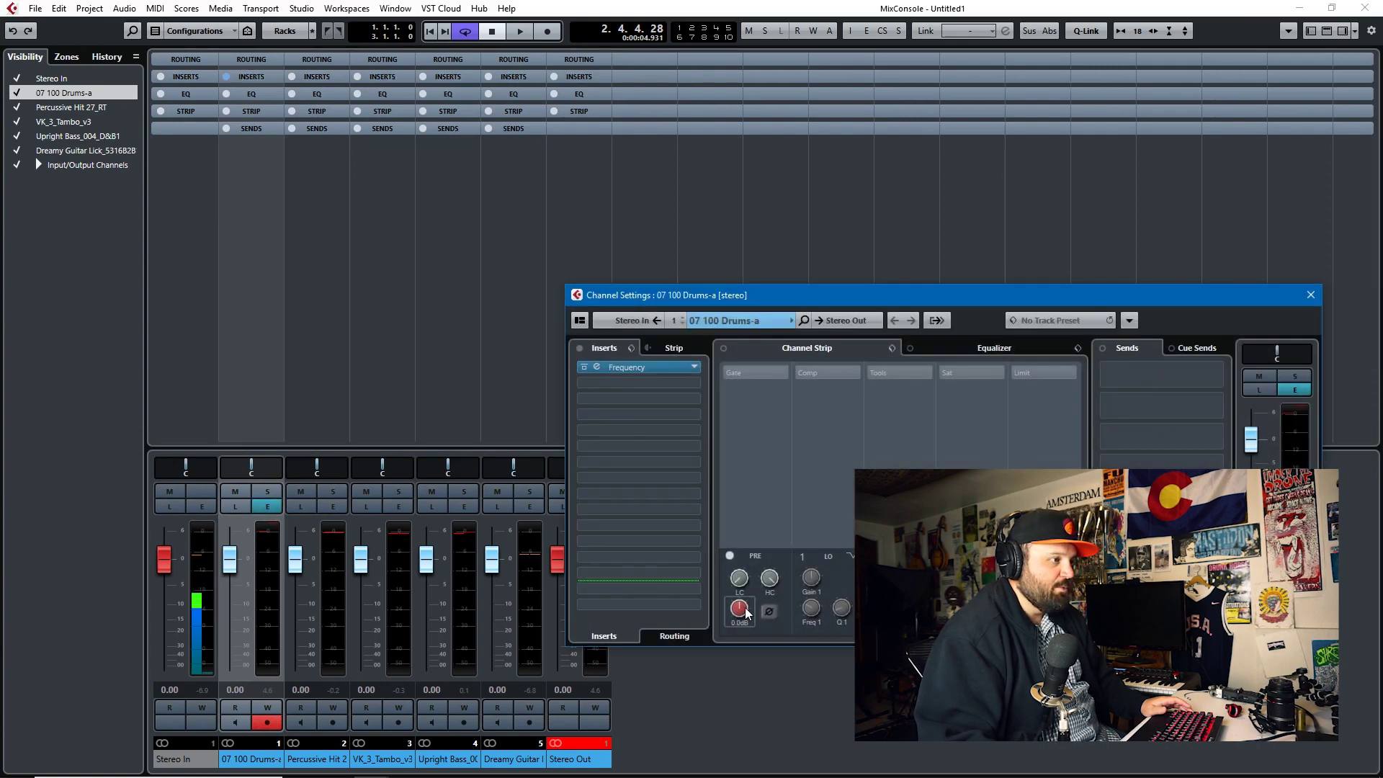
left_click(1310, 296)
Show and expand the Pre (Filters/Gain/Phase) rack in the MixConsole and try the drums channel's phase switch, leaving it at 0°
left_click(288, 32)
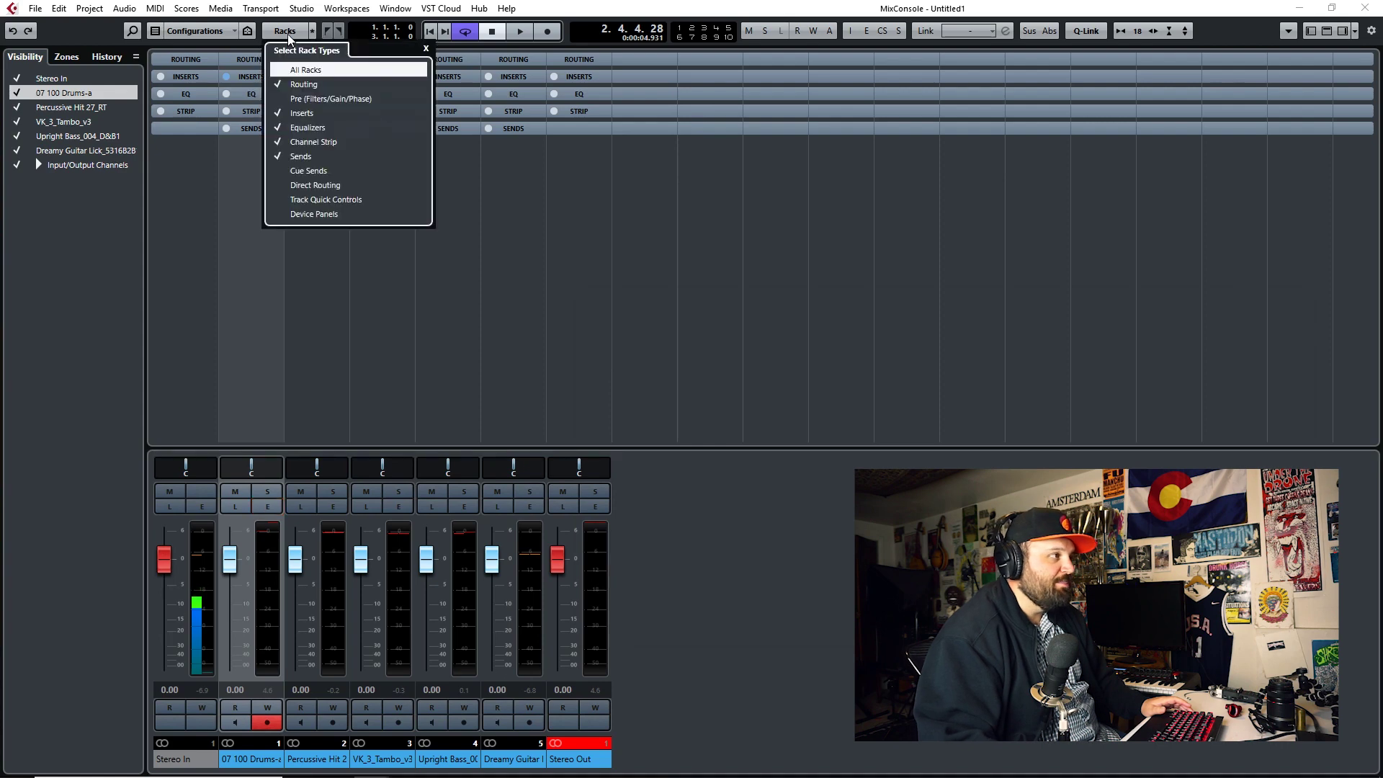
left_click(280, 99)
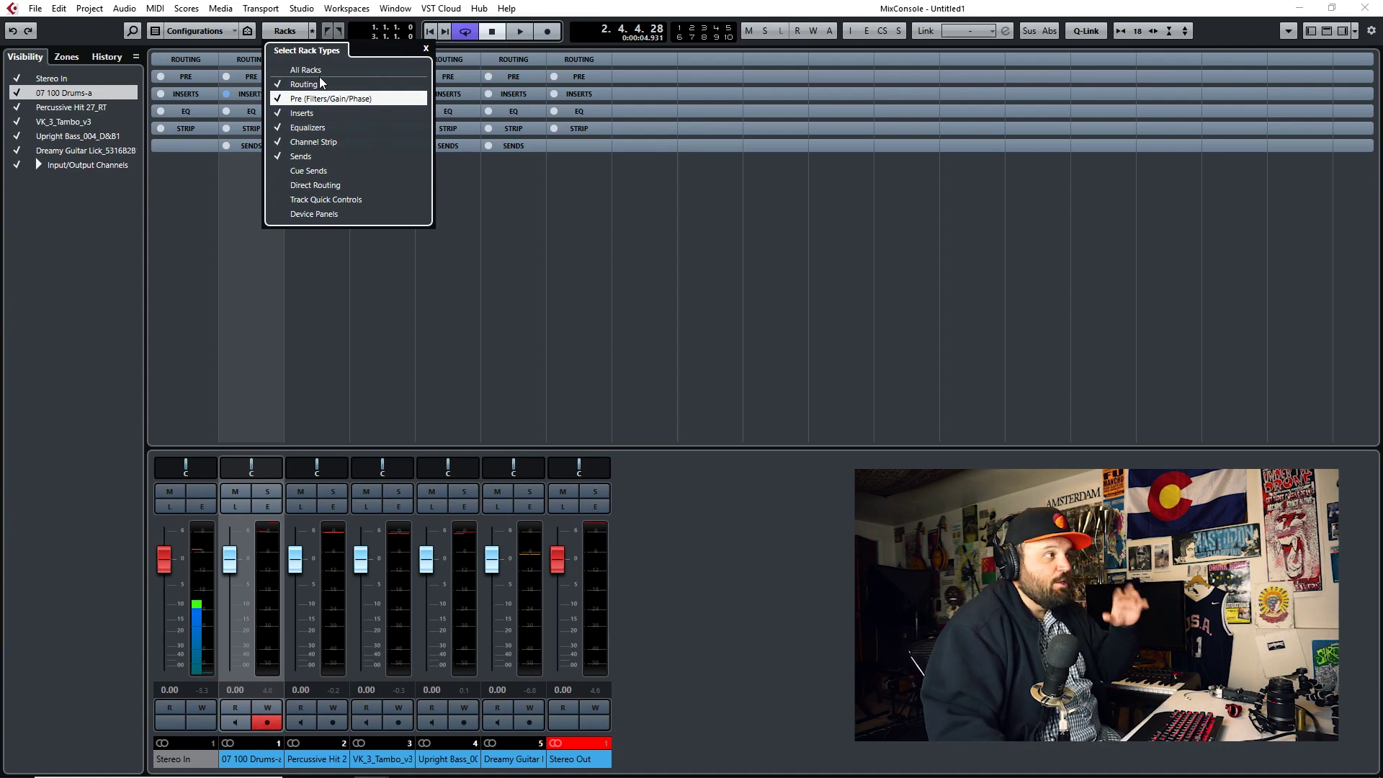
left_click(562, 238)
left_click(245, 76)
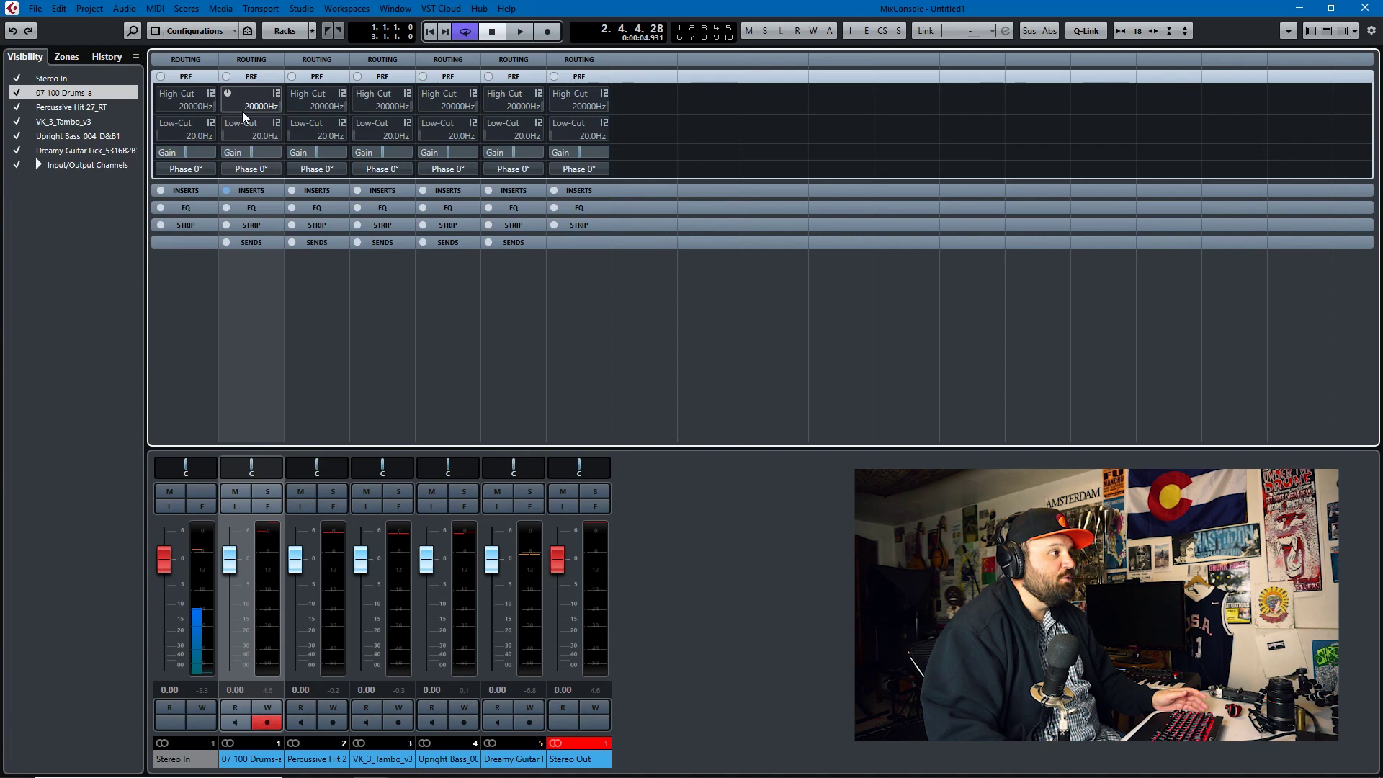
left_click(269, 170)
left_click(270, 170)
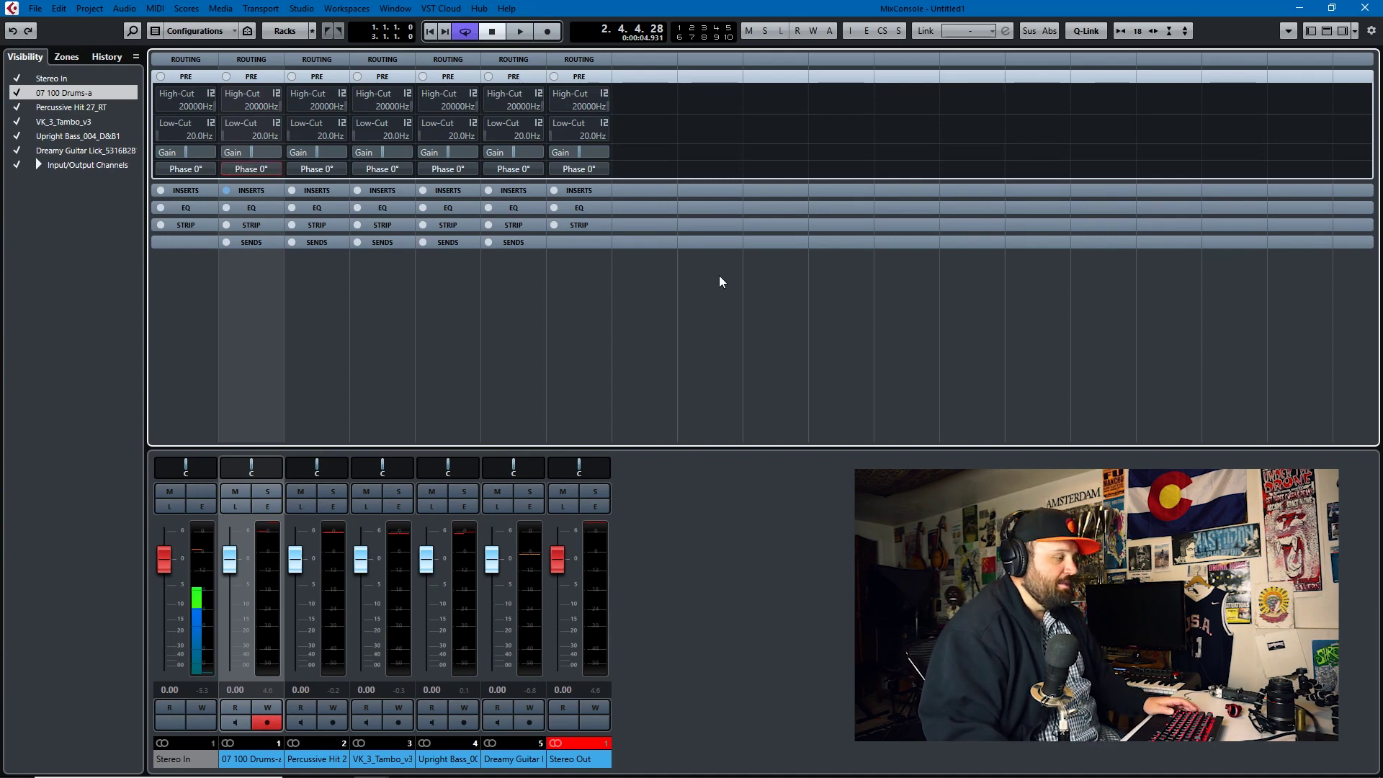
Copy the 07 100 Drums-a event in the project window onto a new audio track below the guitar track
key("F3")
left_click_drag(532, 129, 484, 299)
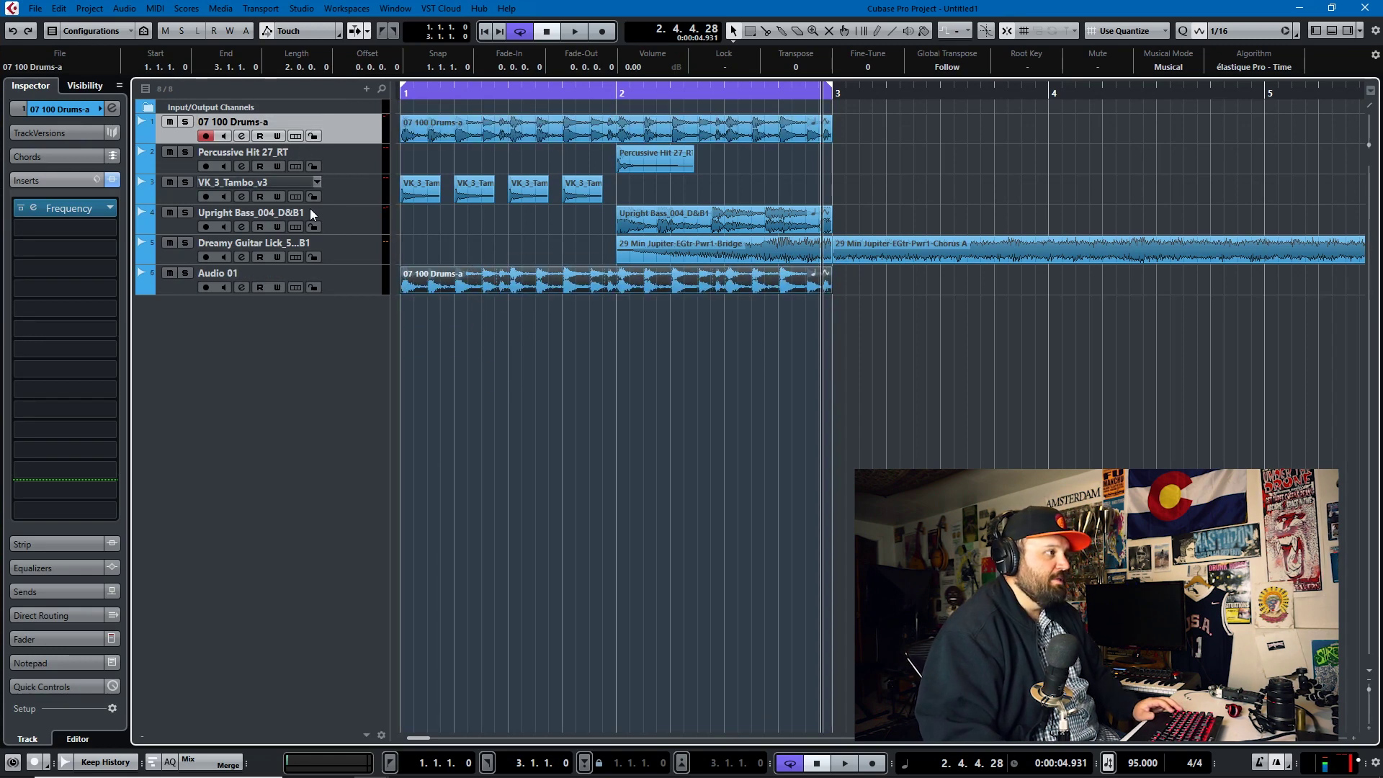
Solo the original 07 100 Drums-a track, play it briefly, and add the copied drums on Audio 01 to the solo
left_click(184, 122)
key("space")
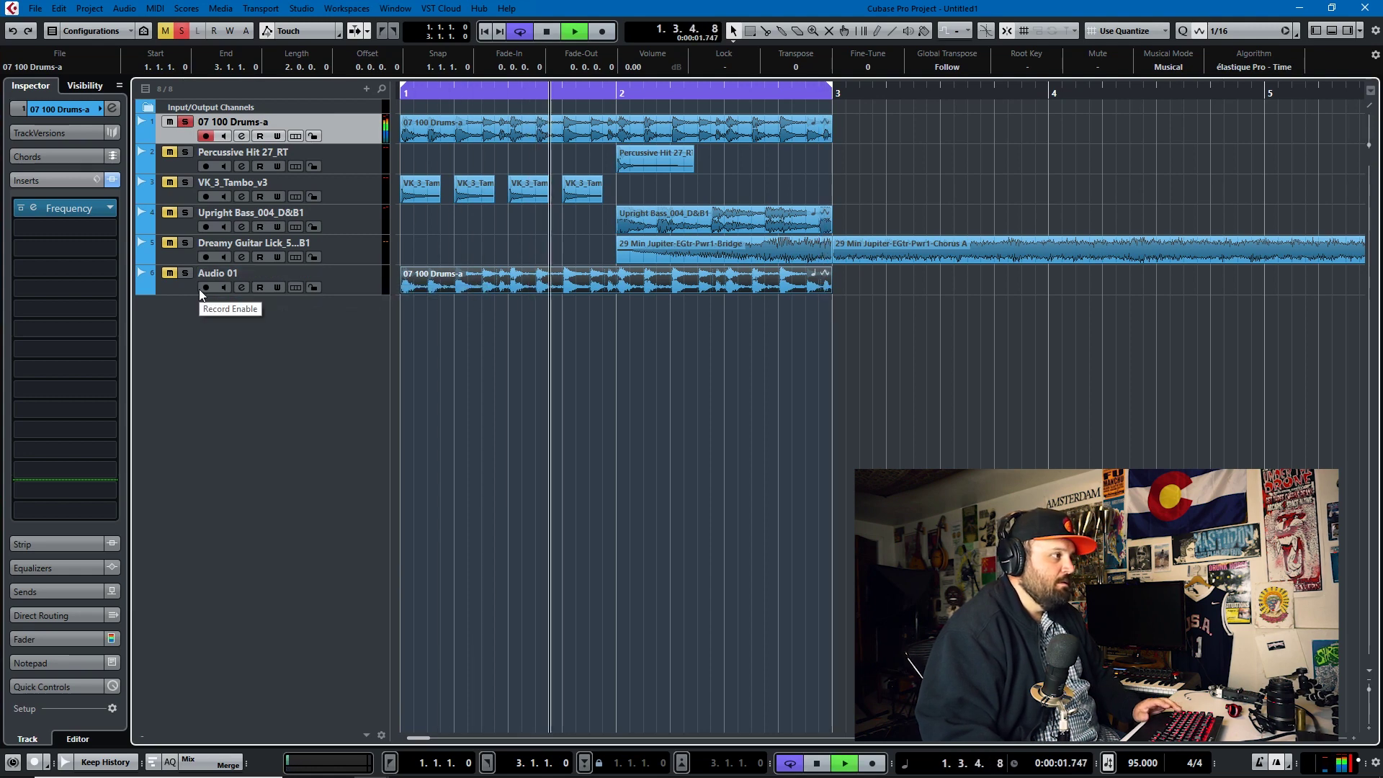
key("space")
left_click(185, 273)
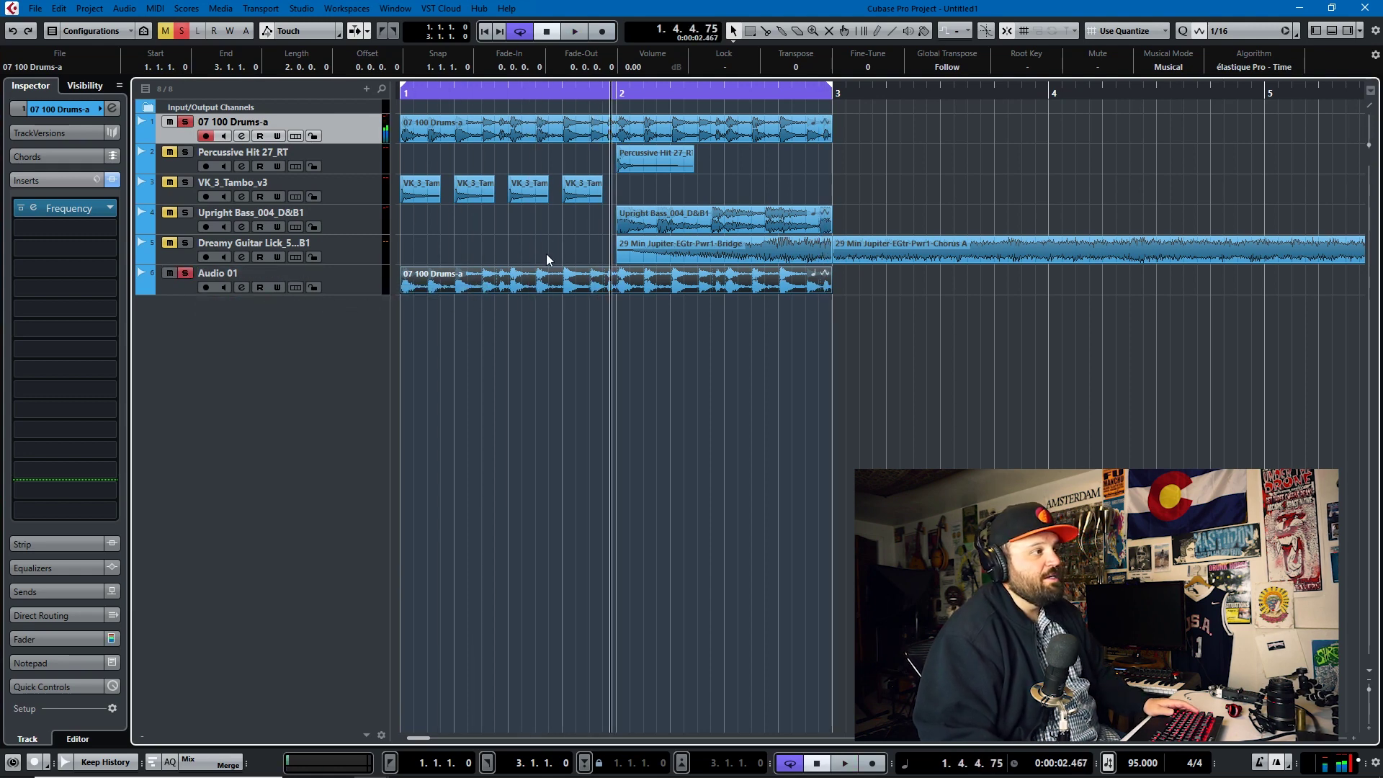
Switch the phase of Audio 01 to 180° in the MixConsole and play it together with the original drums
left_click(364, 284)
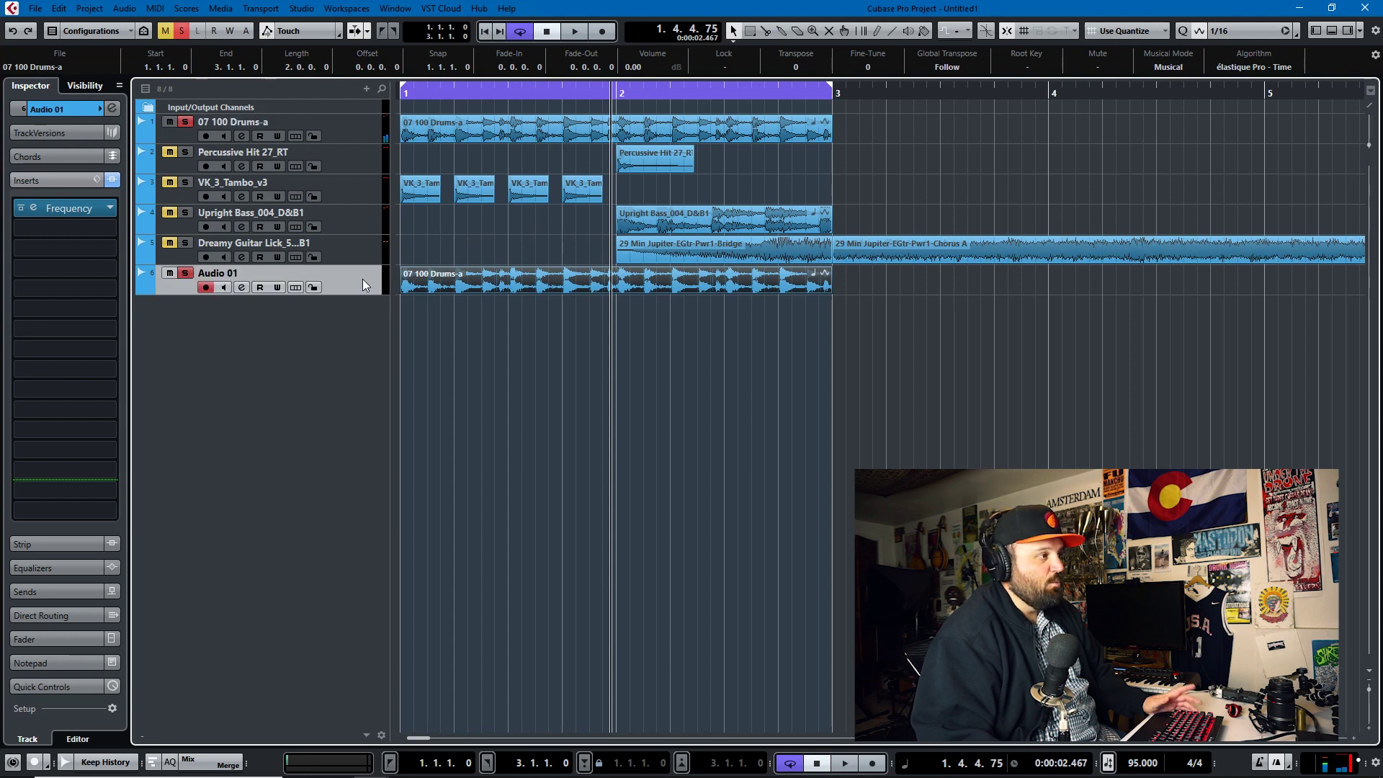
key("F3")
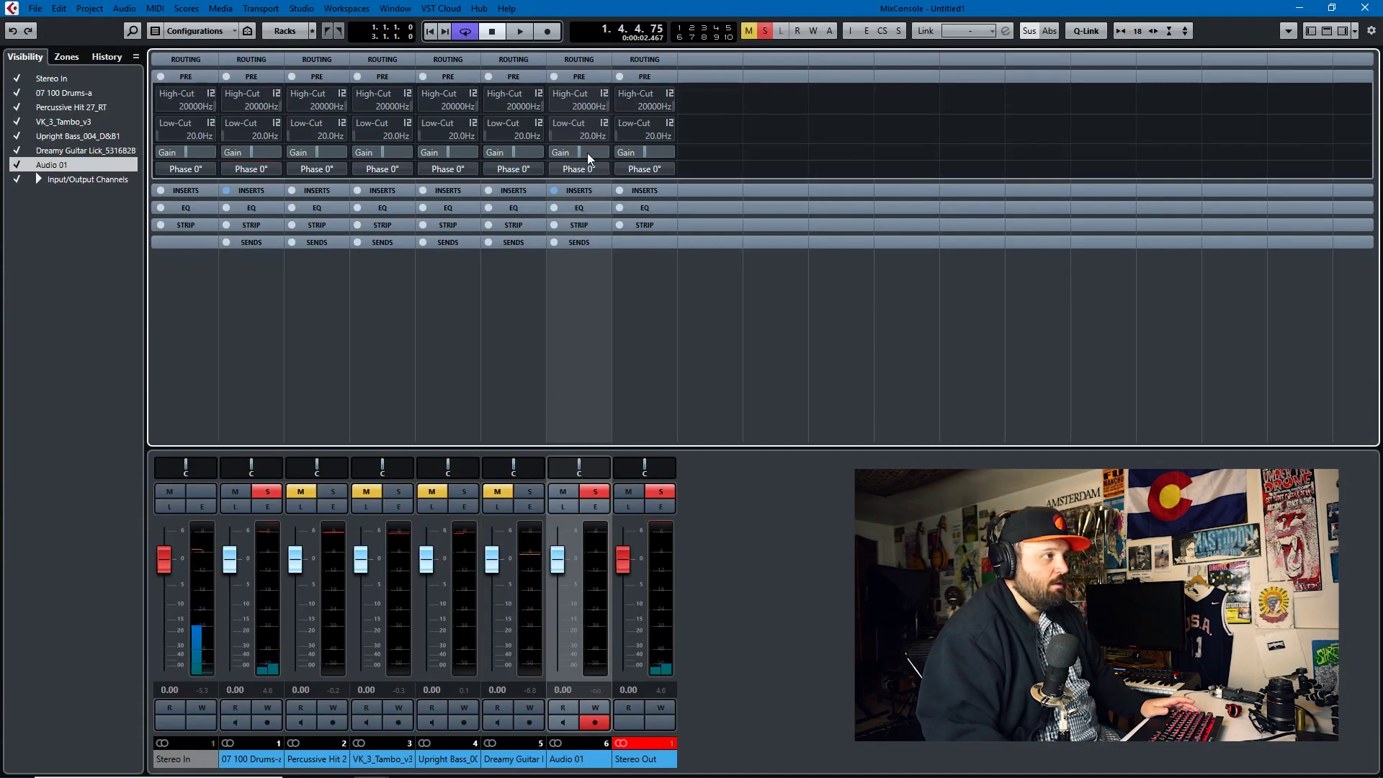
left_click(586, 170)
key("space")
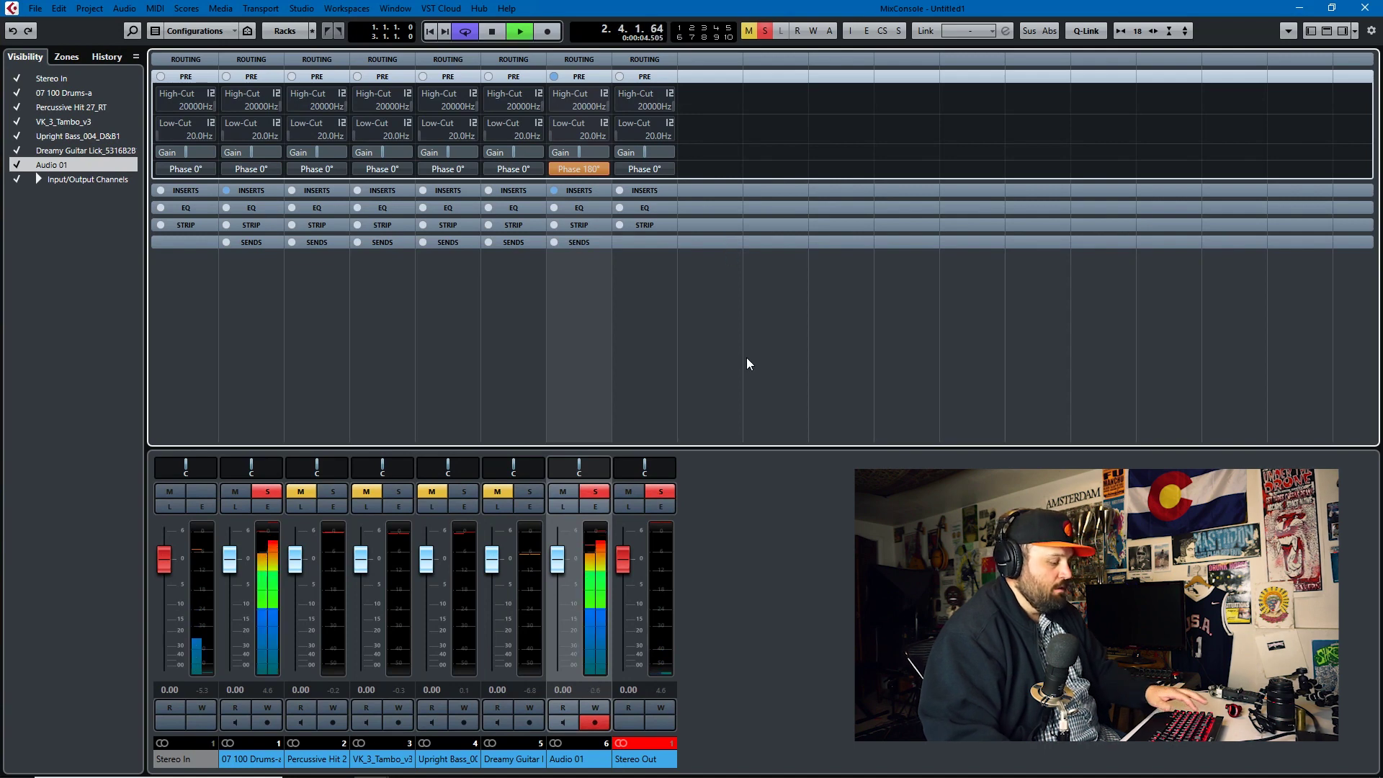
key("F3")
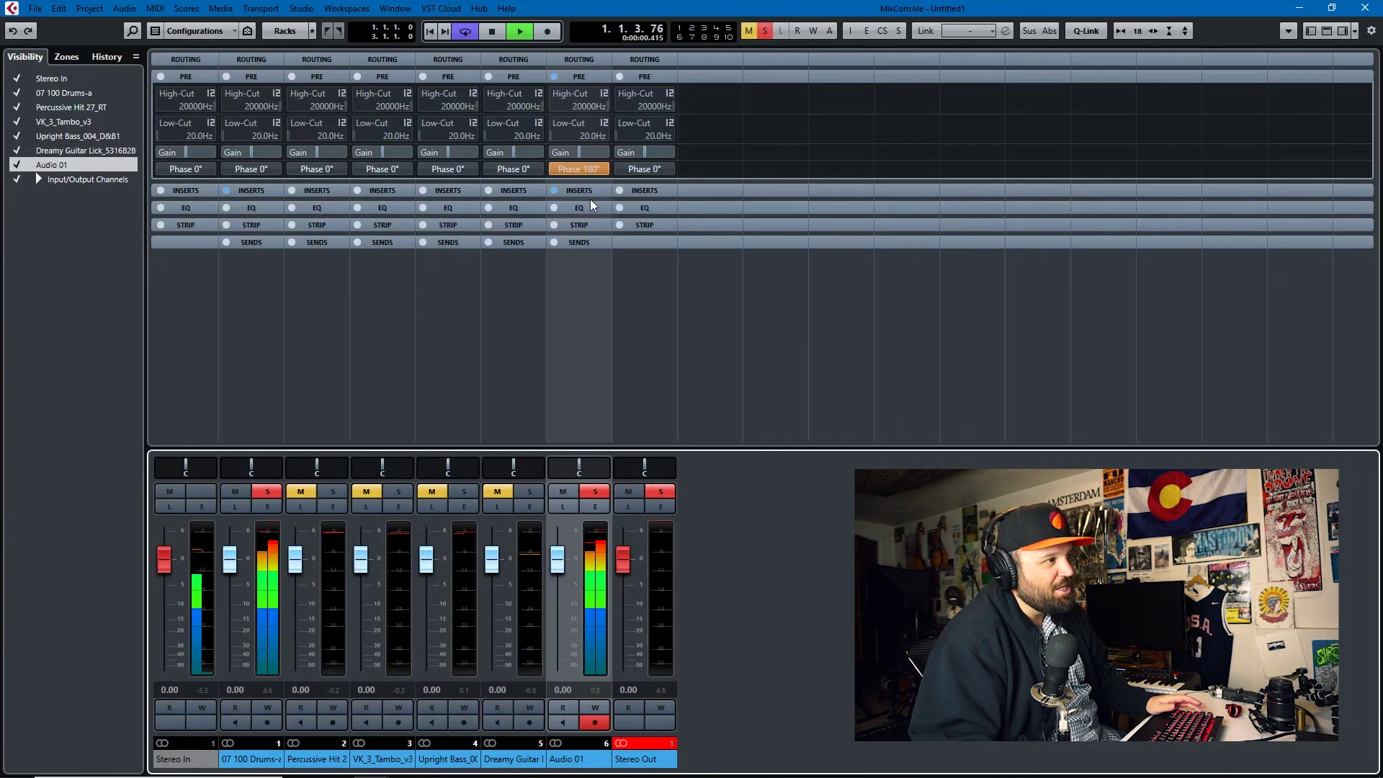
Return the phase of Audio 01 to 0° and delete the duplicate drums track from the project
left_click(581, 170)
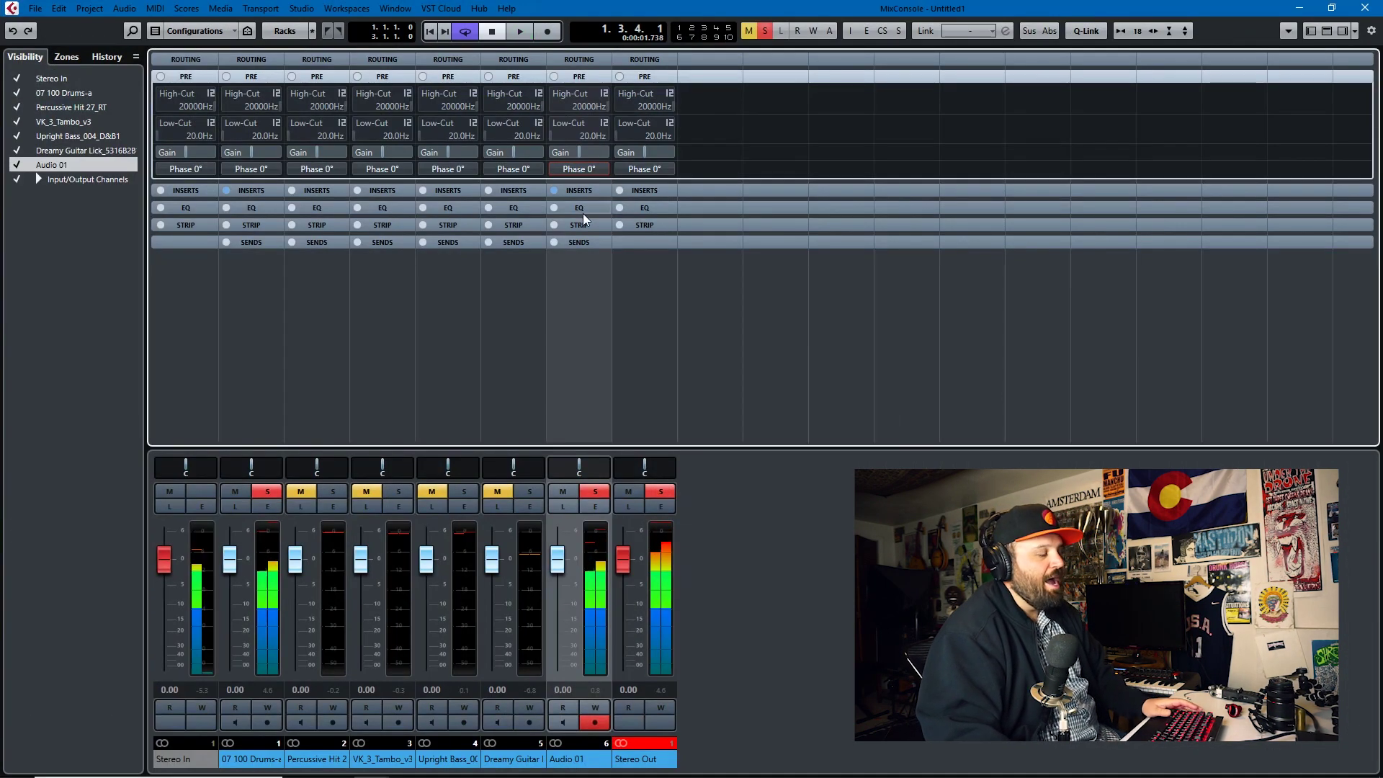
key("F3")
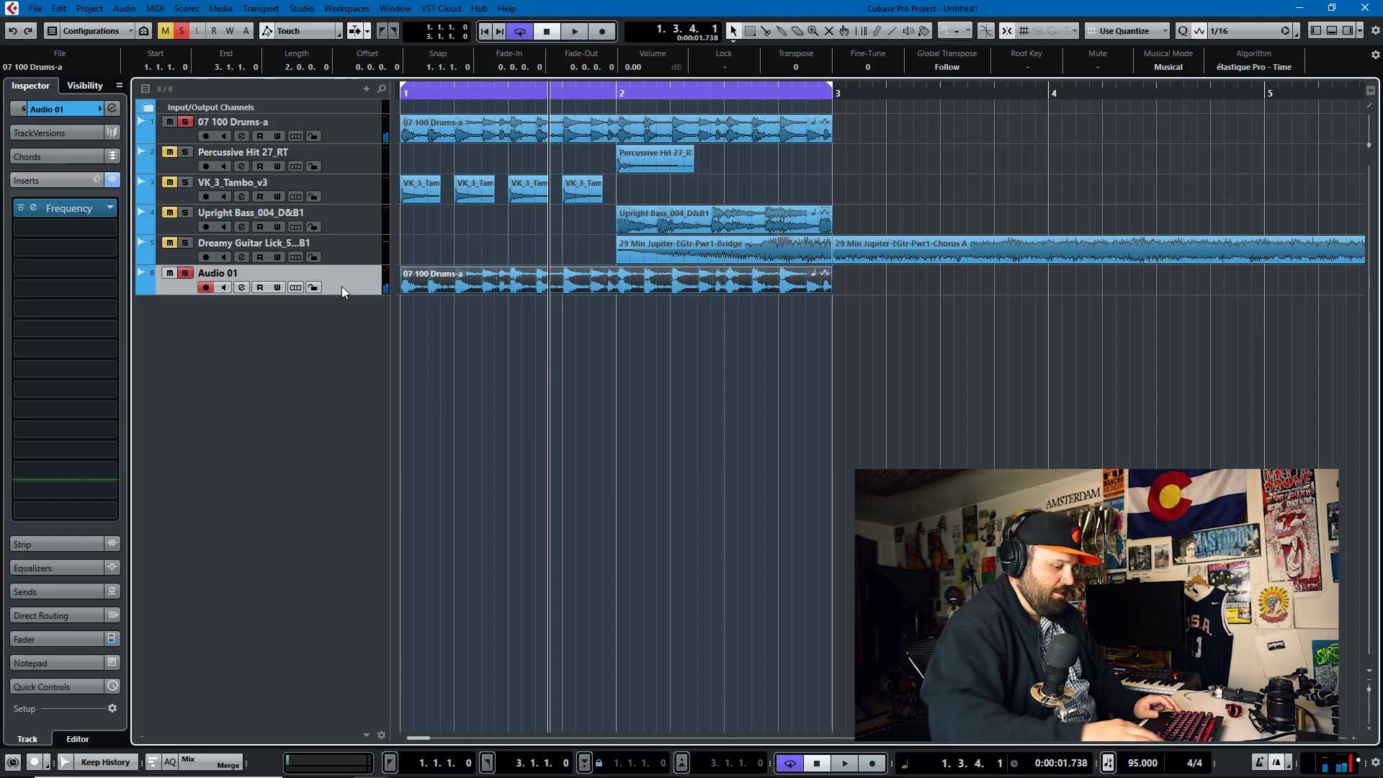
key("Delete")
left_click(641, 430)
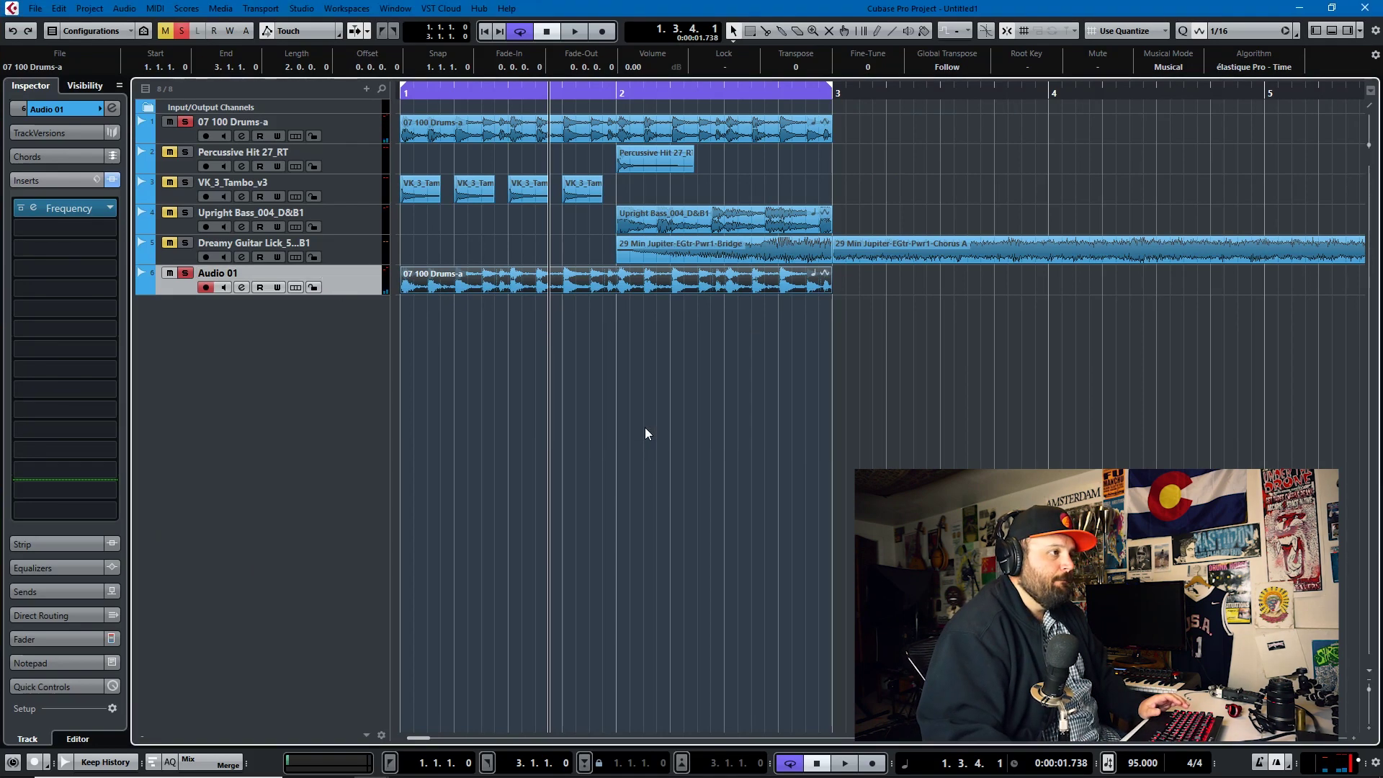
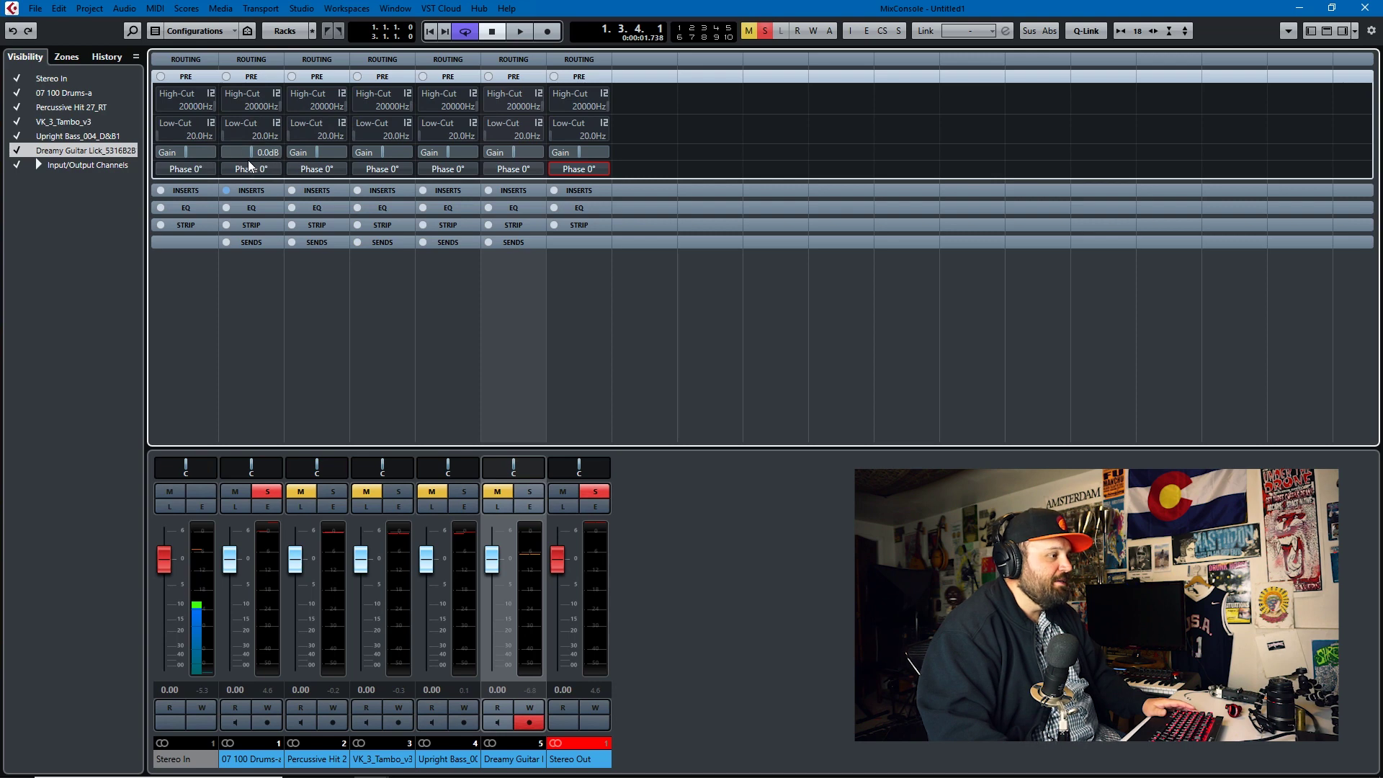
Open the 07 100 Drums-a channel settings and its Frequency insert, arranging the windows so the Pre section stays visible
left_click(268, 506)
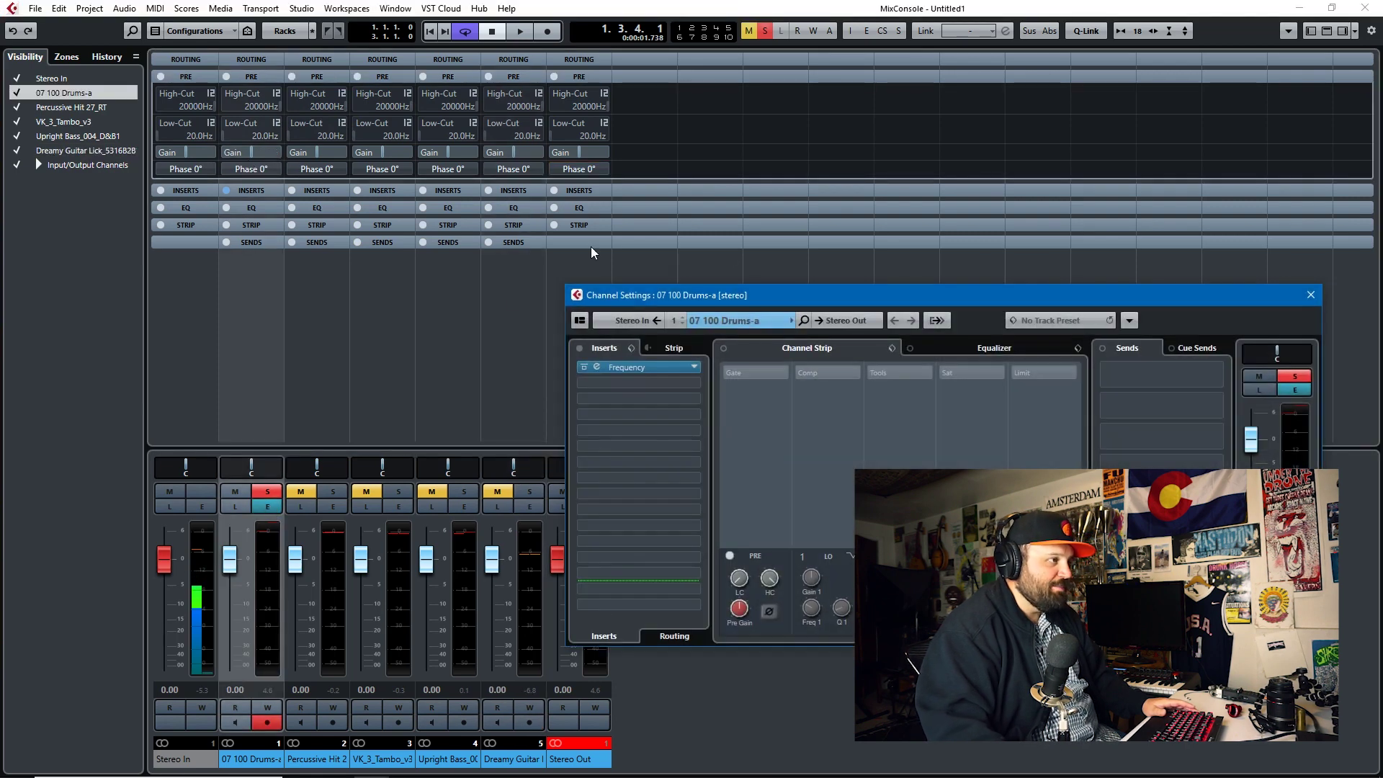
left_click_drag(772, 293, 422, 98)
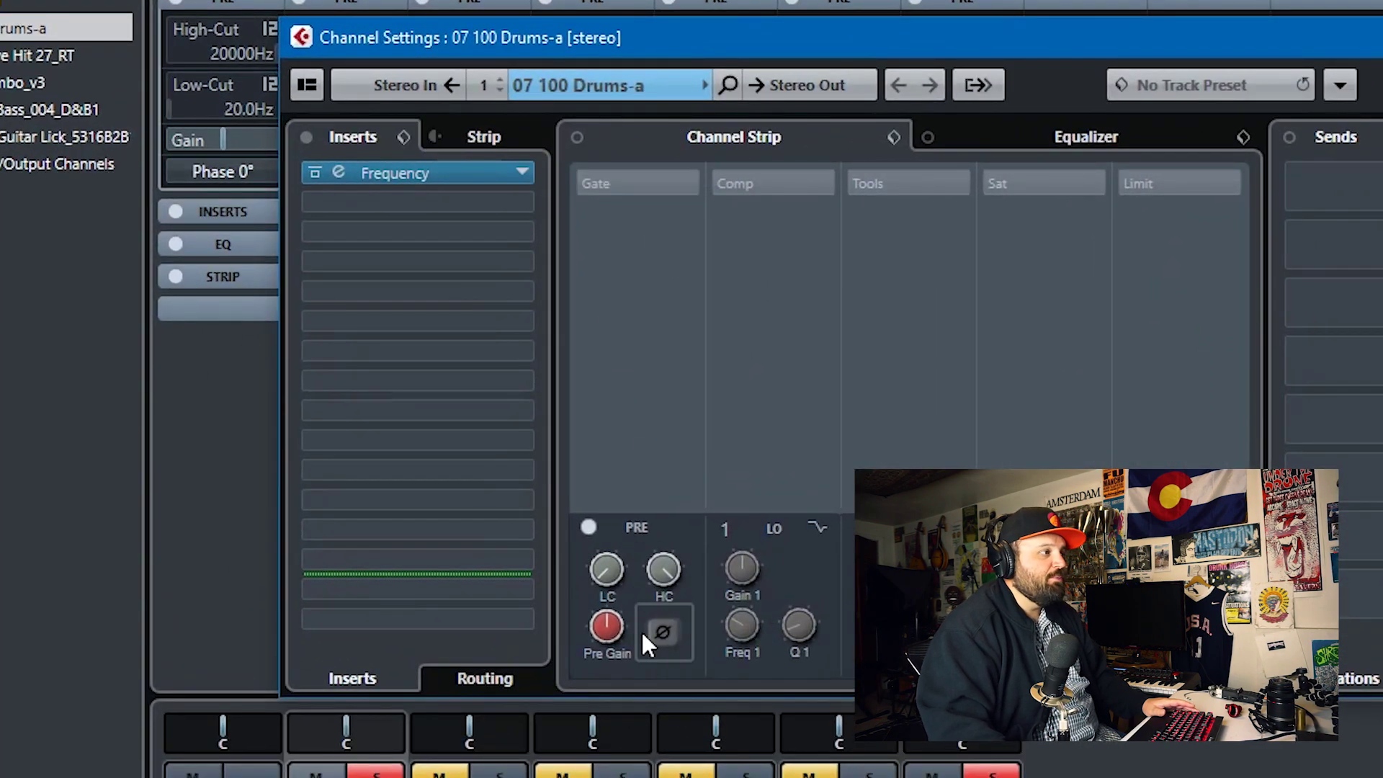
left_click(431, 173)
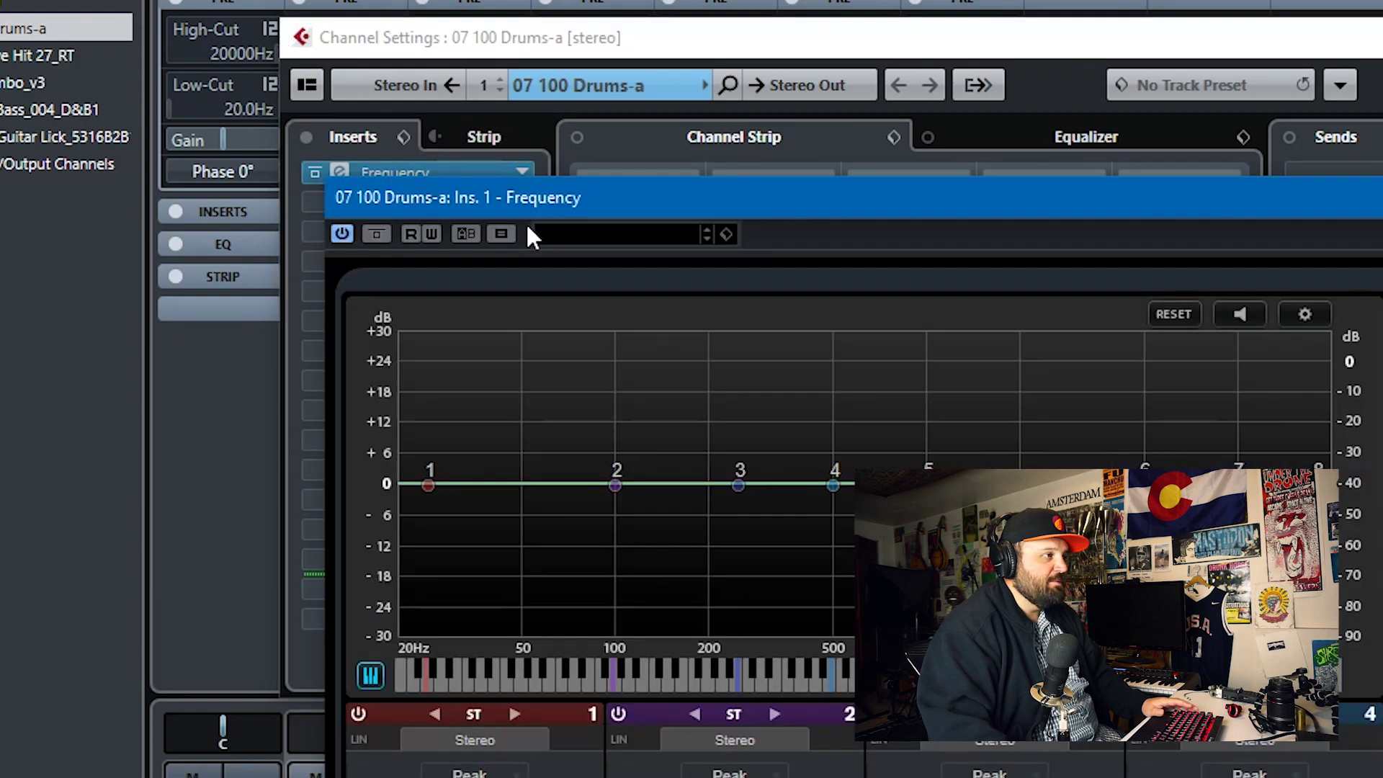
left_click_drag(828, 209, 1292, 167)
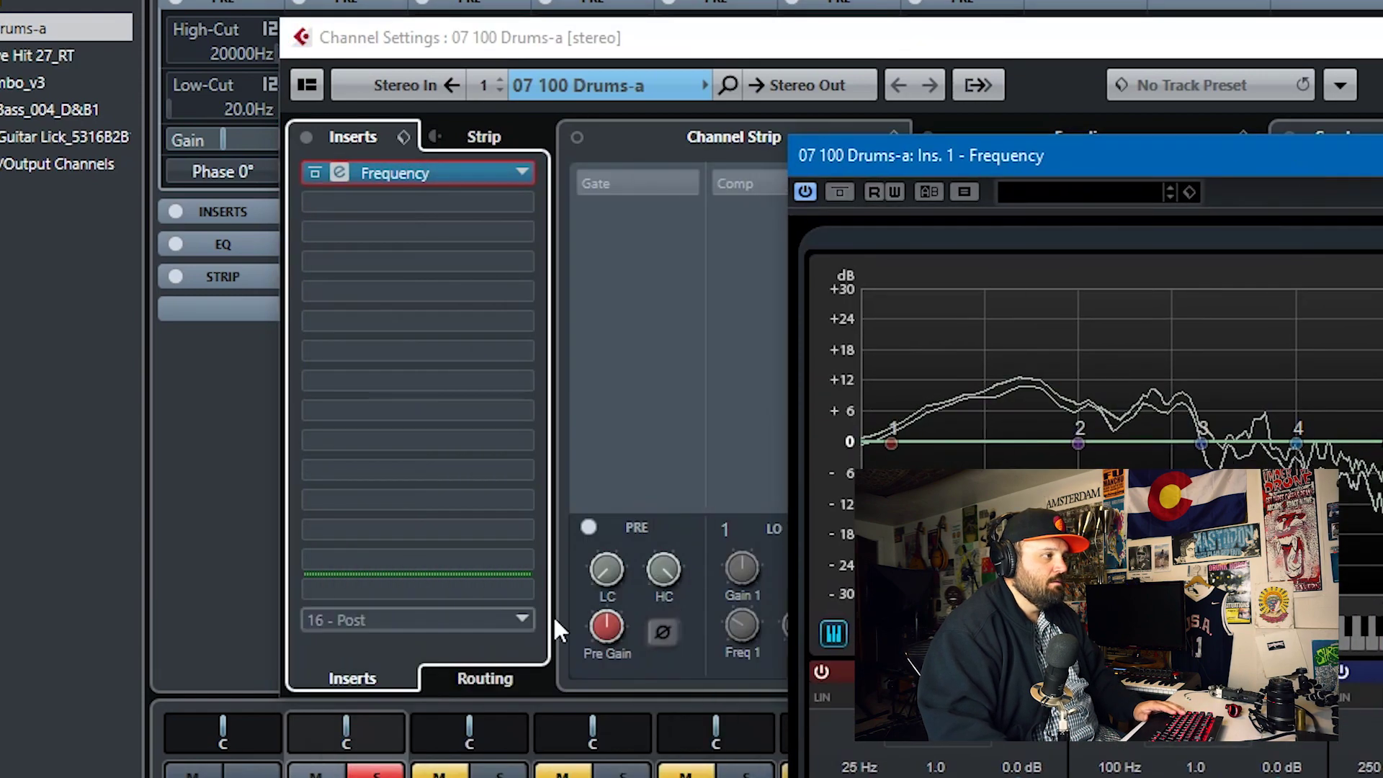
Try lower and higher Pre Gain on the drums during playback while comparing levels in Frequency, and close both windows
left_click(605, 626)
left_click_drag(603, 625, 595, 652)
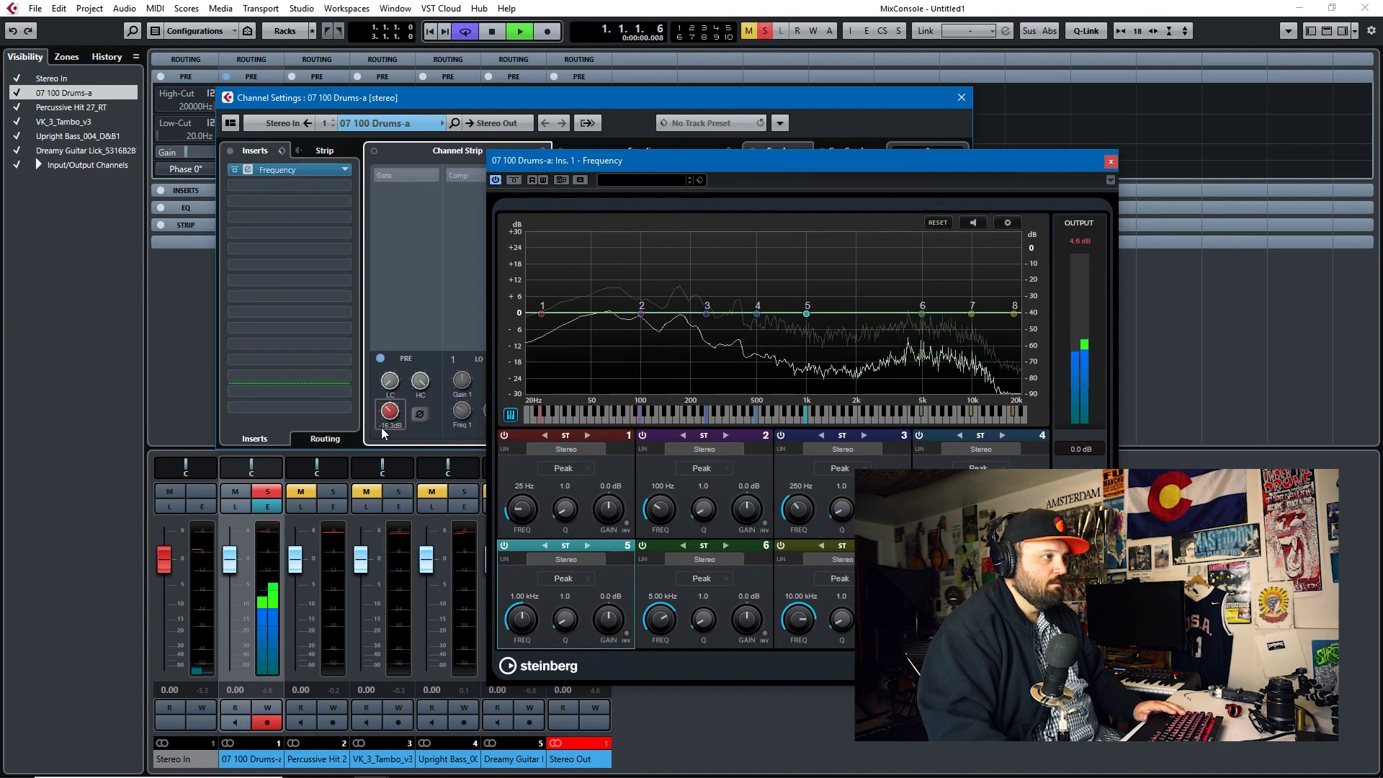
left_click_drag(382, 425, 382, 430)
key("space")
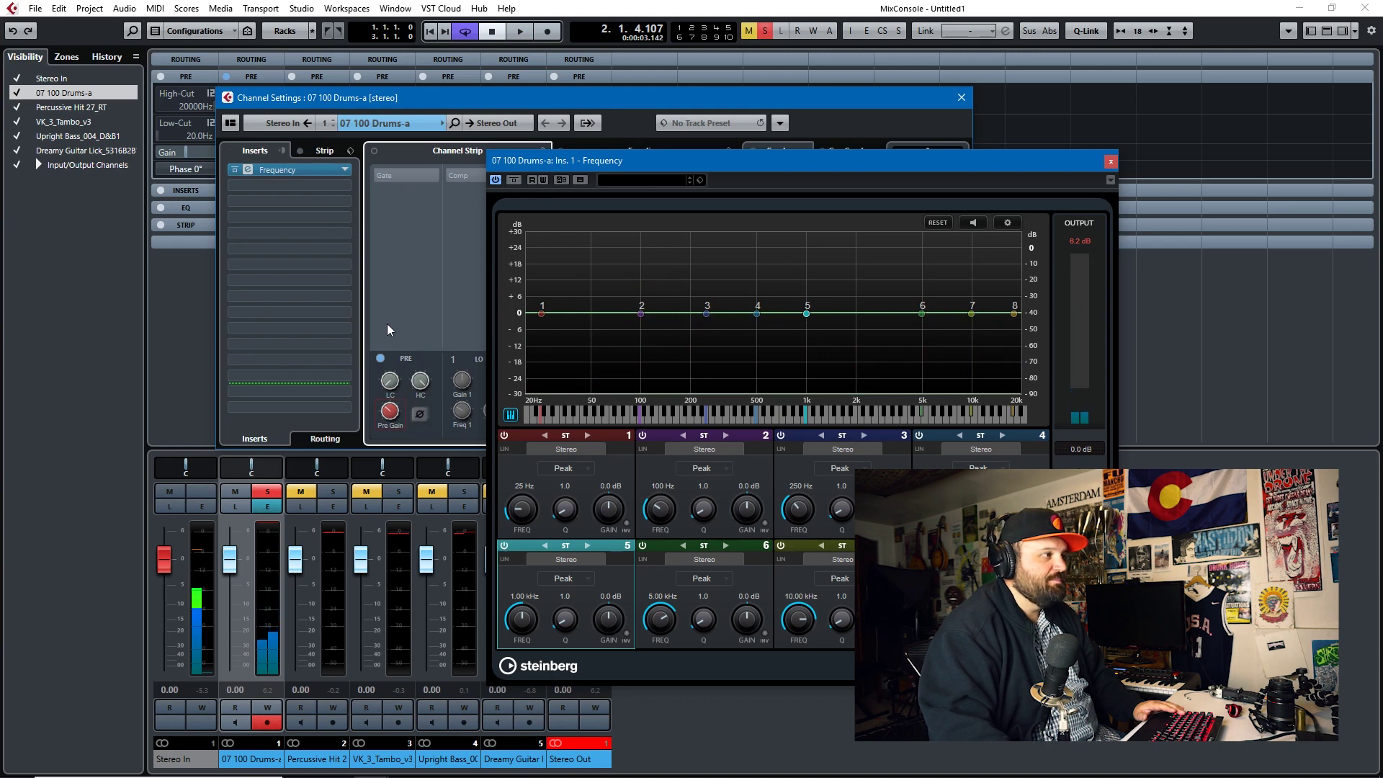
key("space")
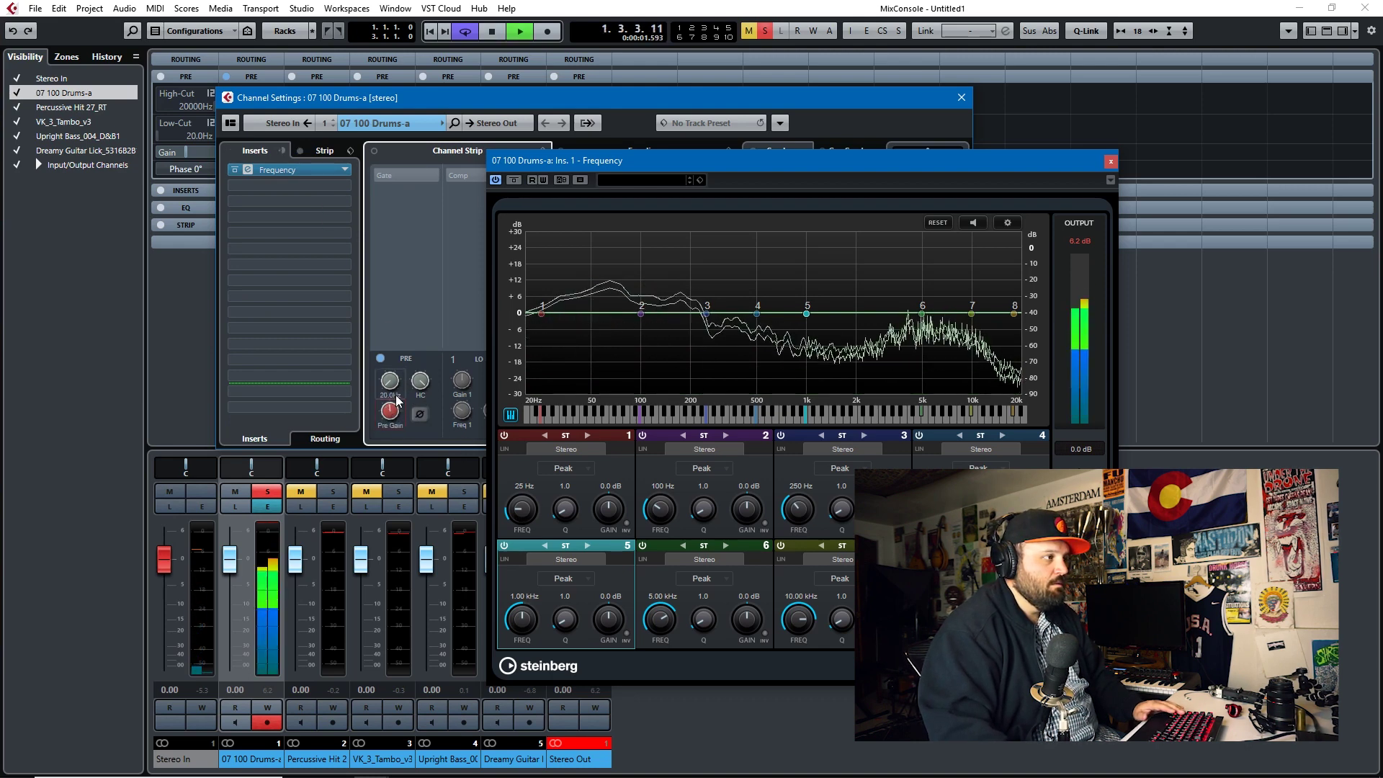
key("space")
left_click(1111, 161)
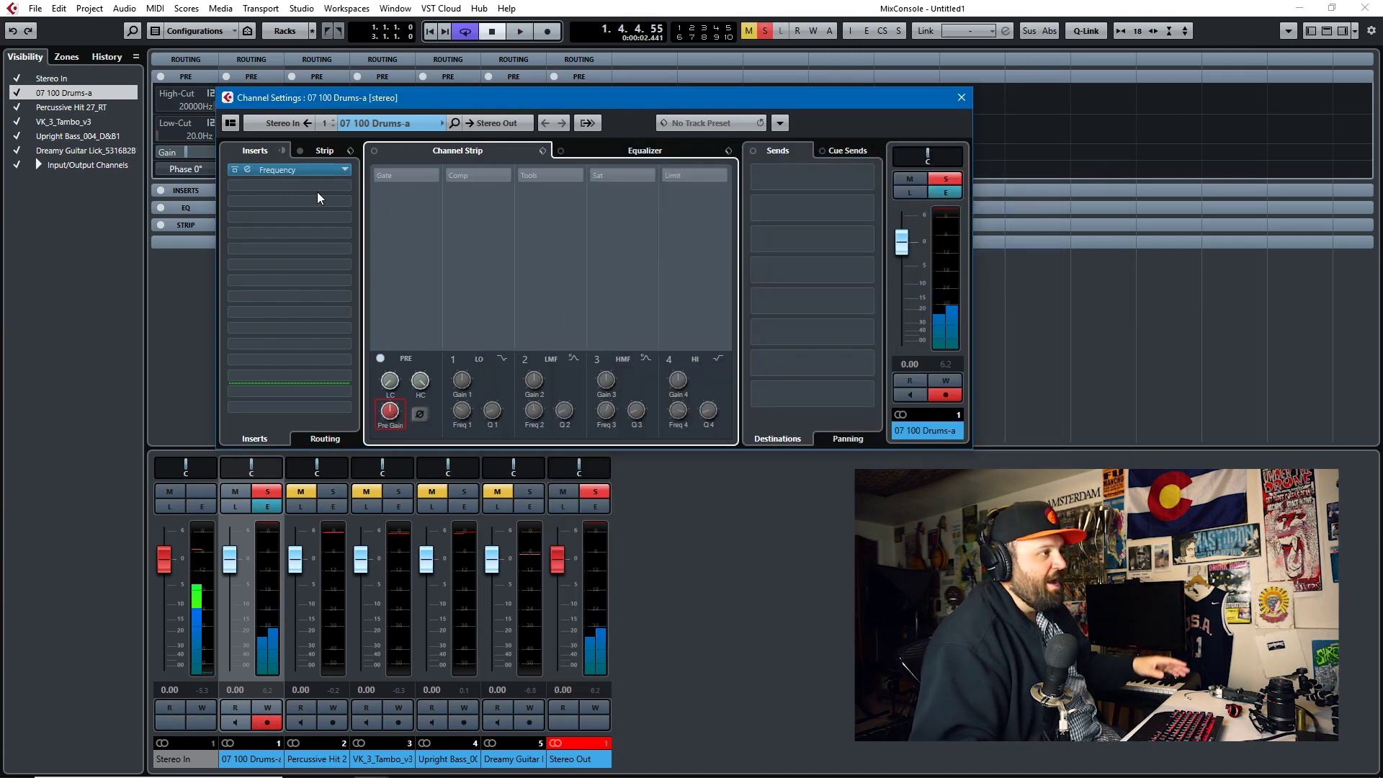
left_click(962, 98)
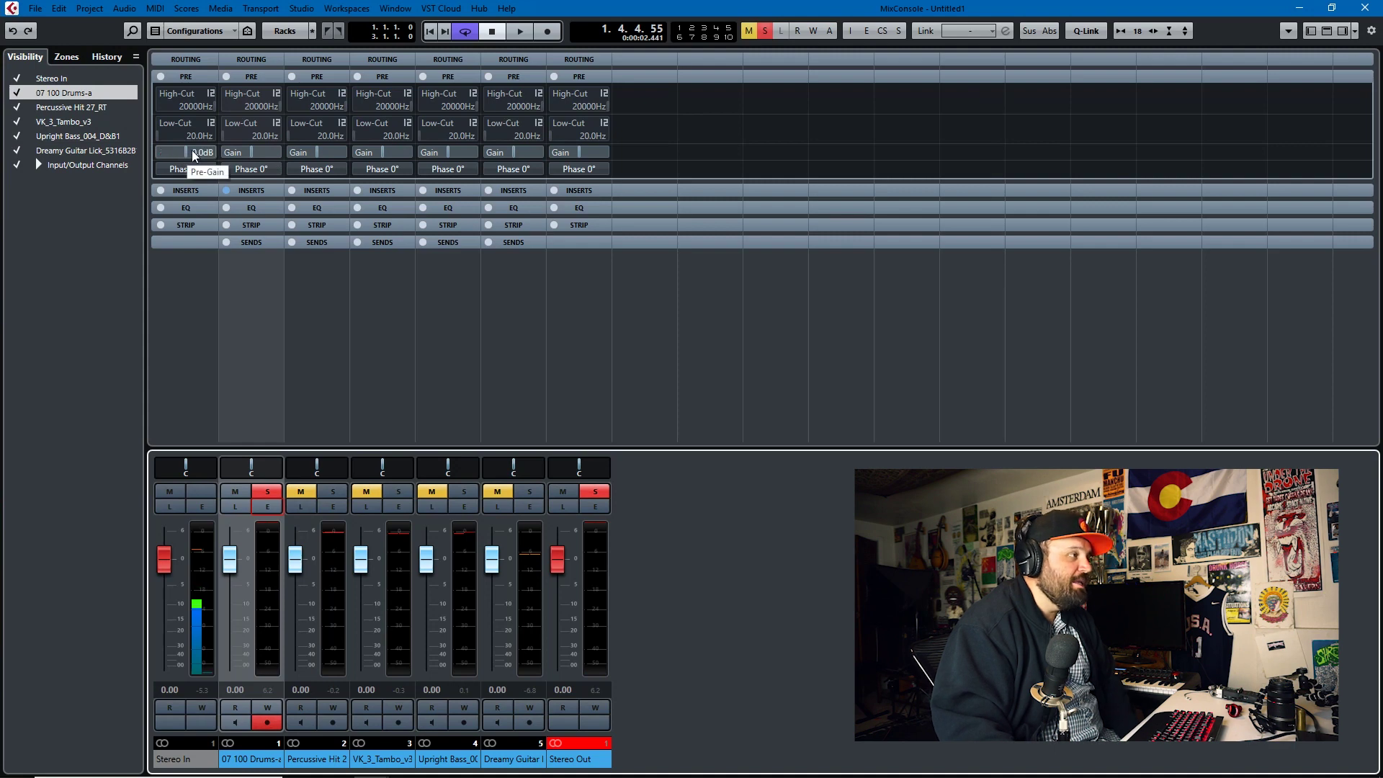
Try sweeping the low-cut and high-cut filters in the drums channel settings during playback, and close the settings
left_click(257, 503)
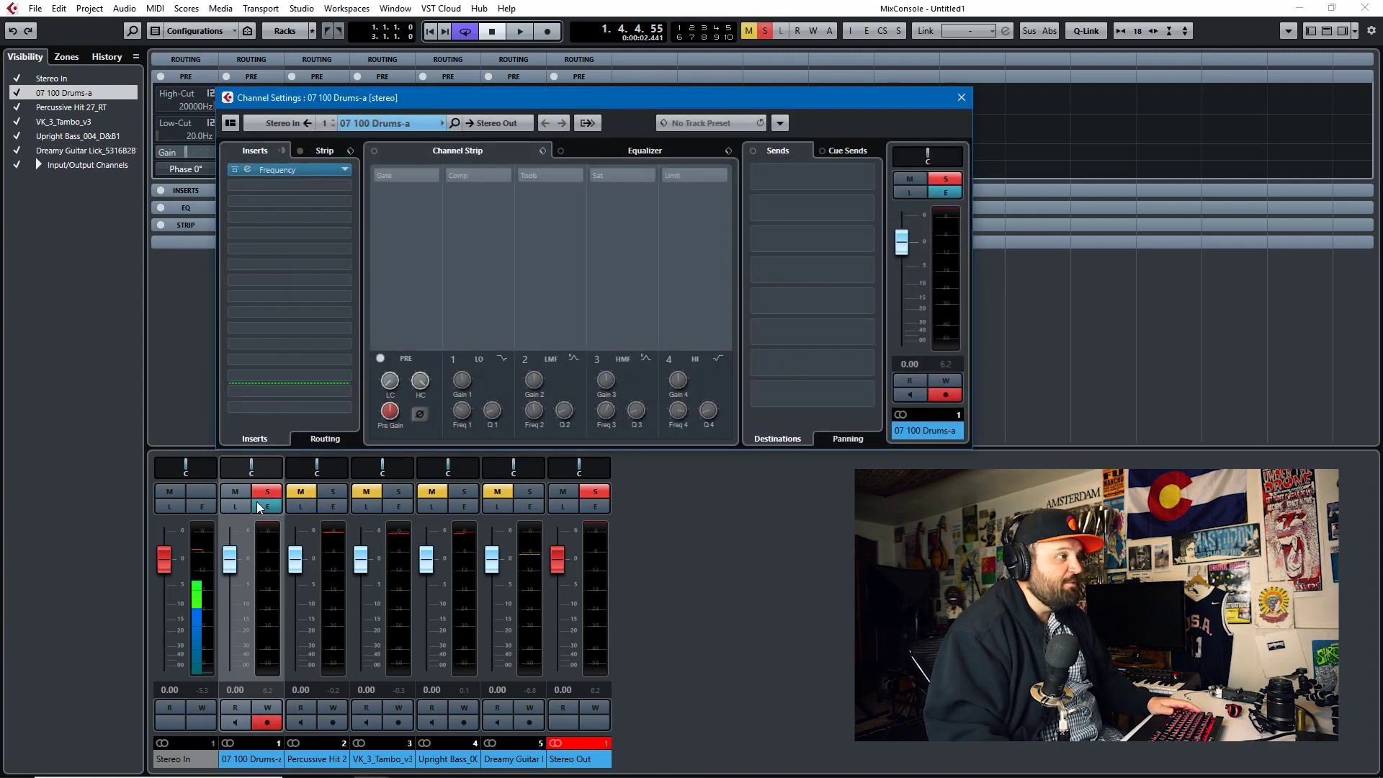
left_click_drag(390, 380, 395, 336)
key("space")
left_click_drag(409, 385, 415, 444)
key("space")
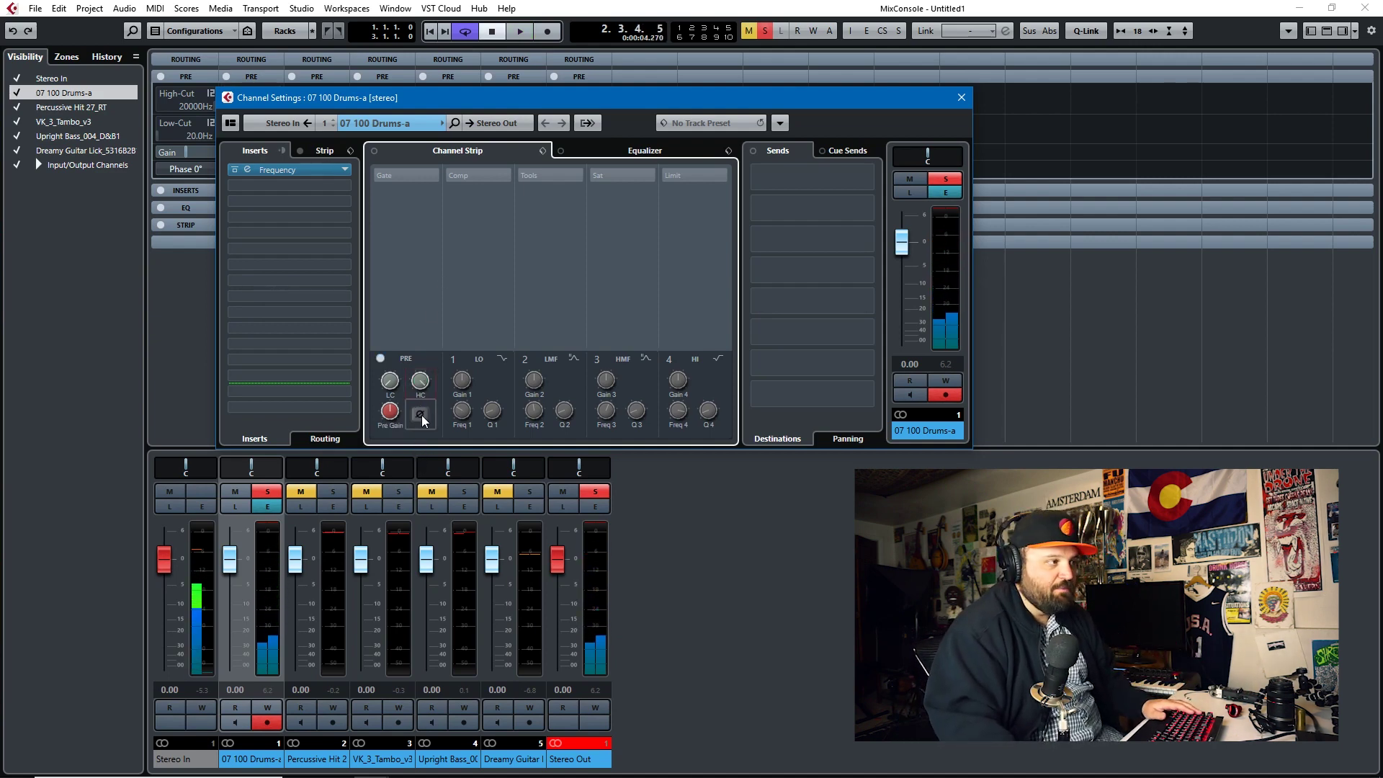
left_click(960, 98)
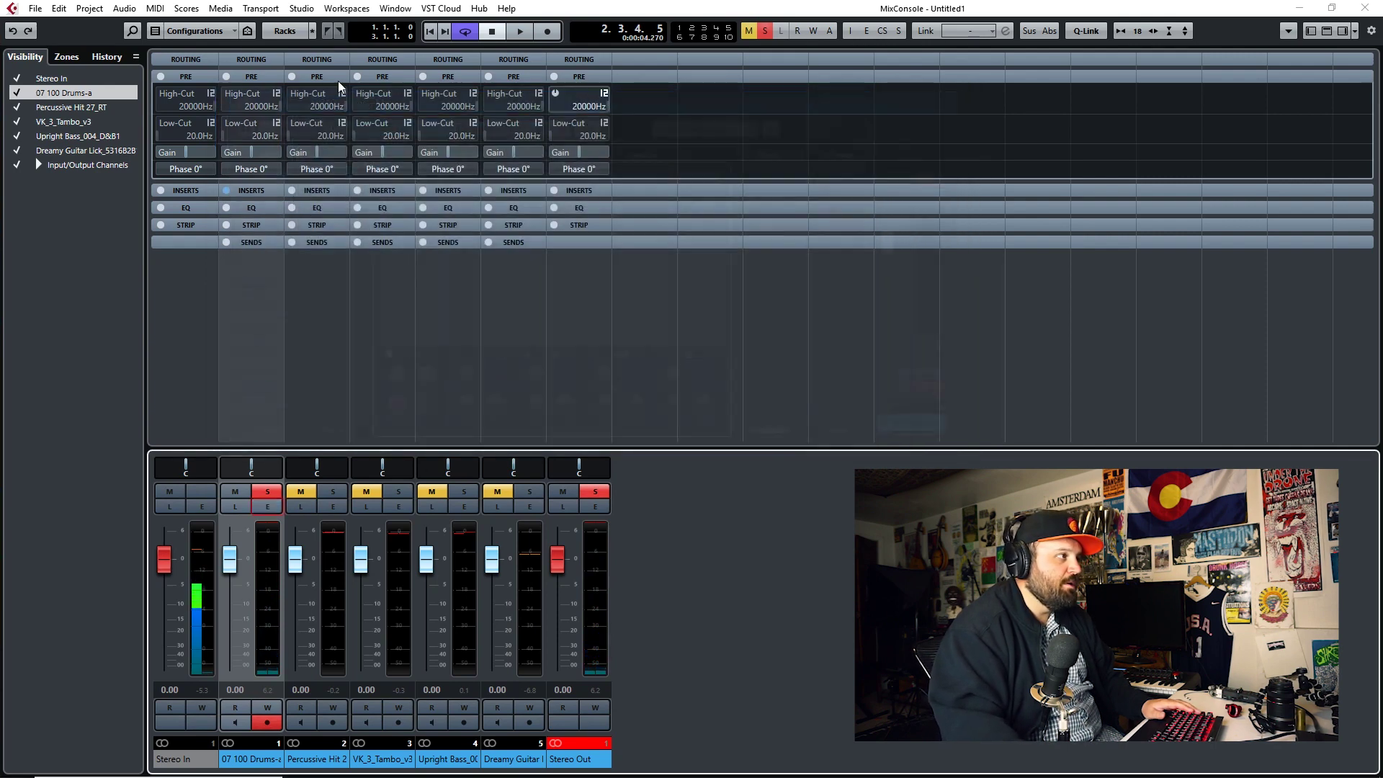
Review which rack types are enabled in the MixConsole
left_click(282, 29)
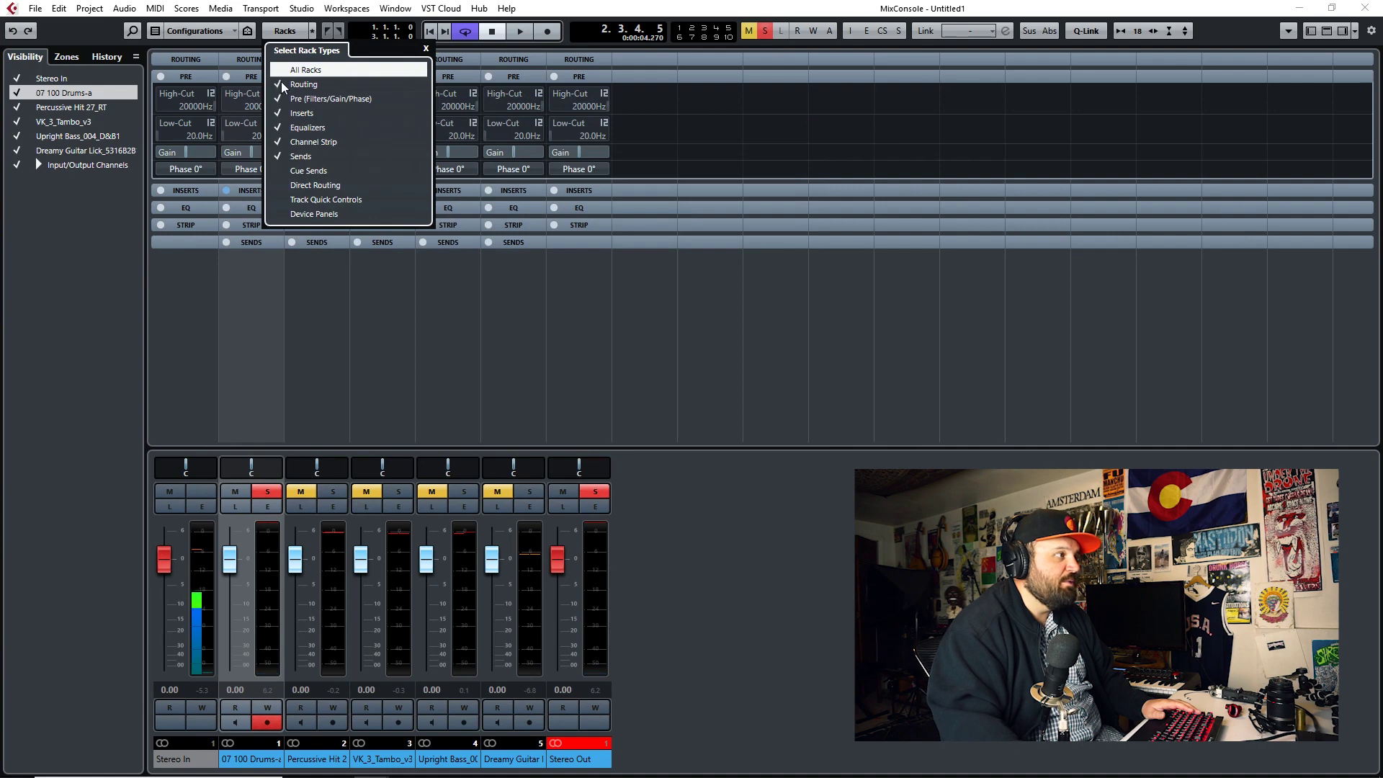
left_click(661, 425)
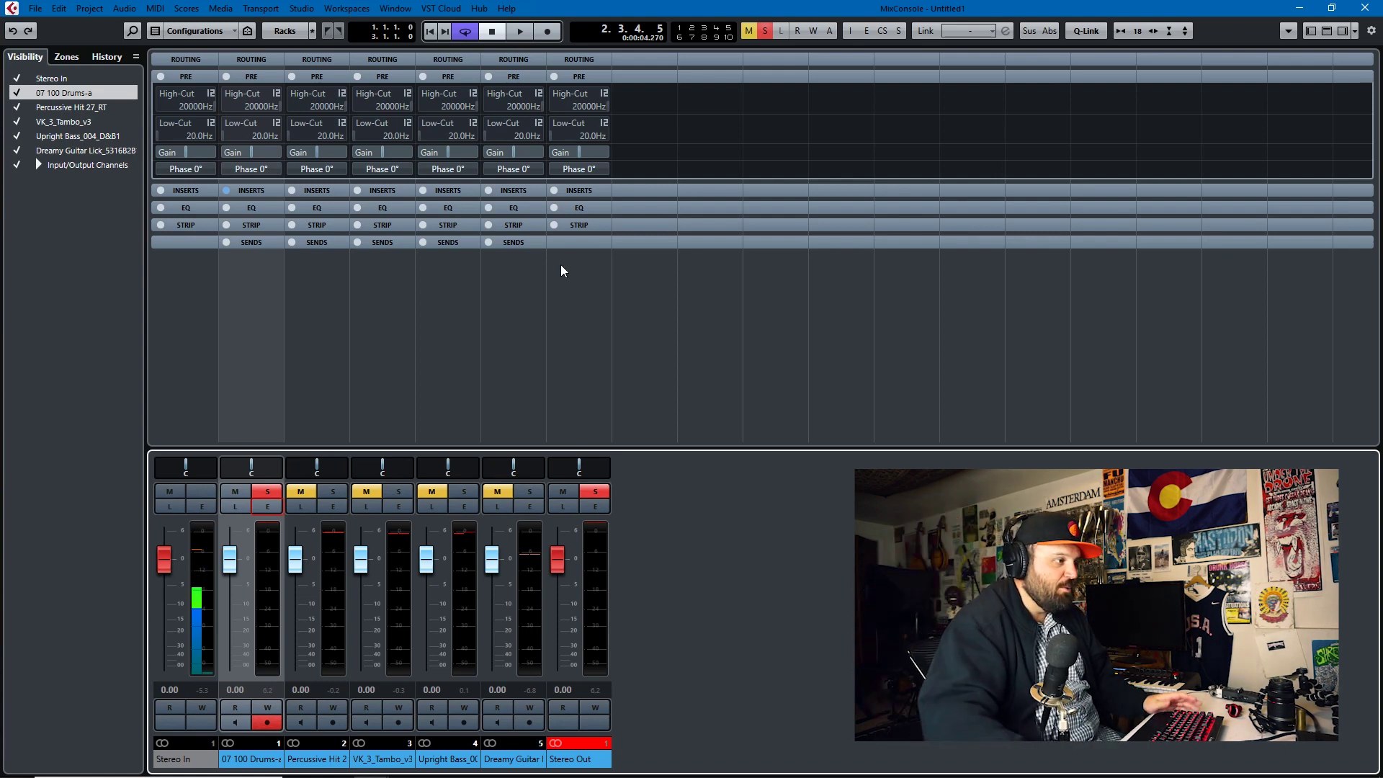
Clear all solos and mutes and play the full mix to check each channel's peak level
key("alt+s")
left_click(603, 689)
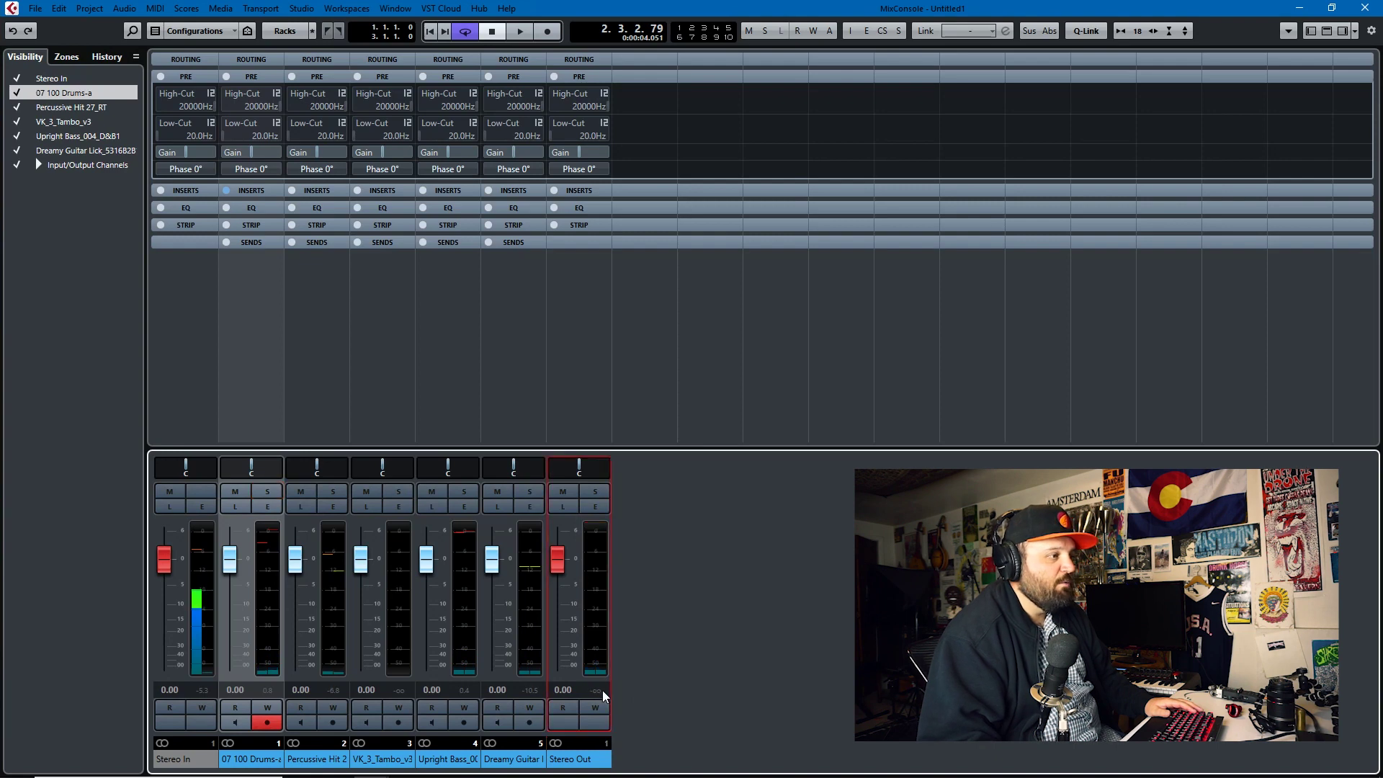
key("F3")
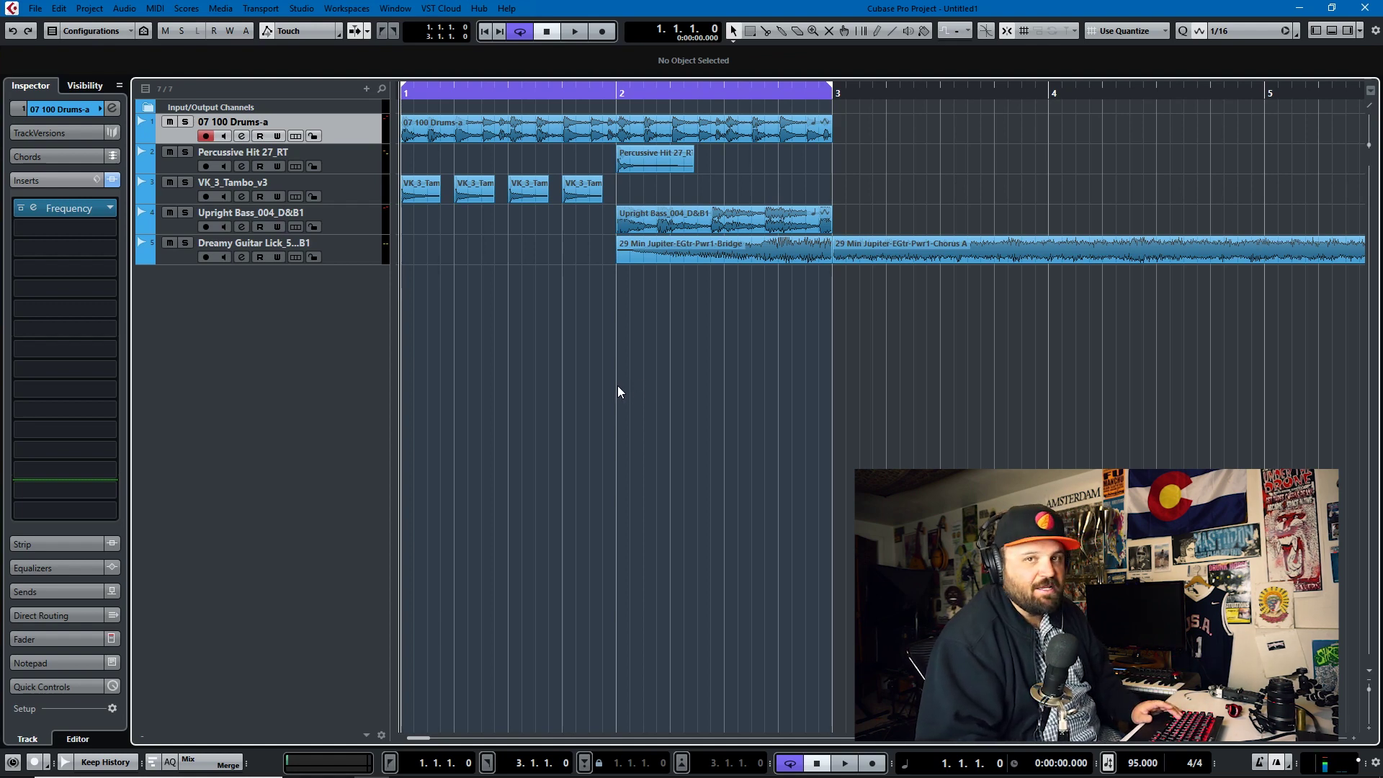
key("space")
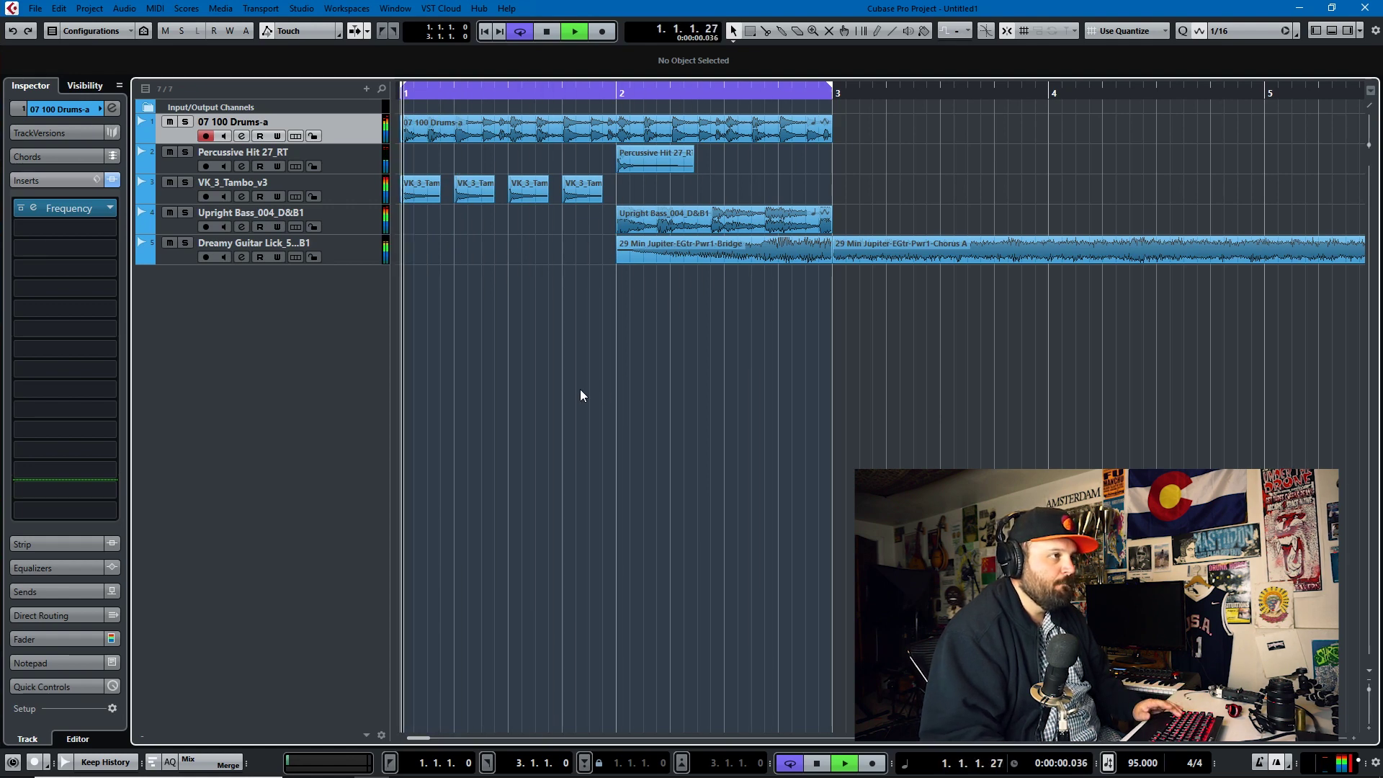
key("F3")
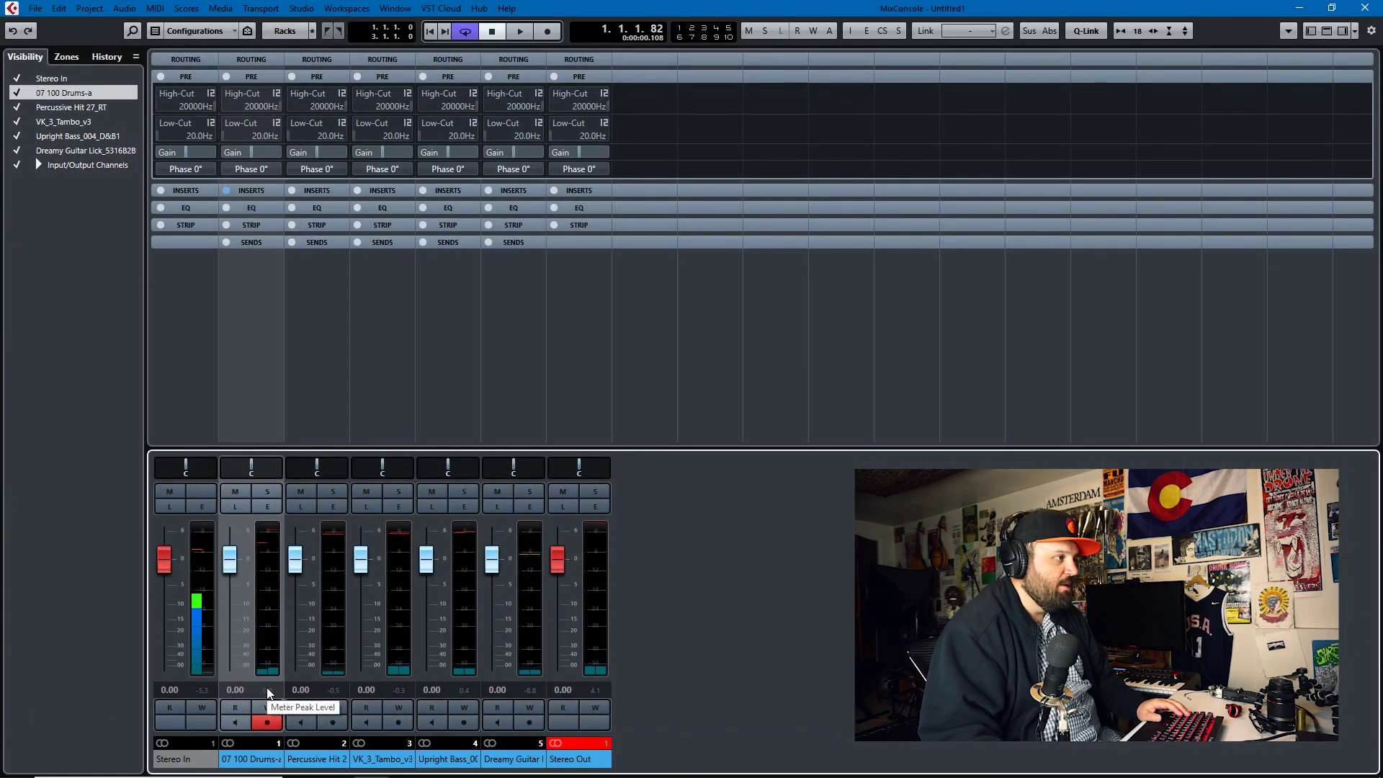
Set the pre-gain to -12.8 dB on 07 100 Drums-a, -11.5 dB on Percussive Hit 27_RT and -11.7 dB on VK_3_Tambo_v3
double_click(252, 152)
type("-12.8dB")
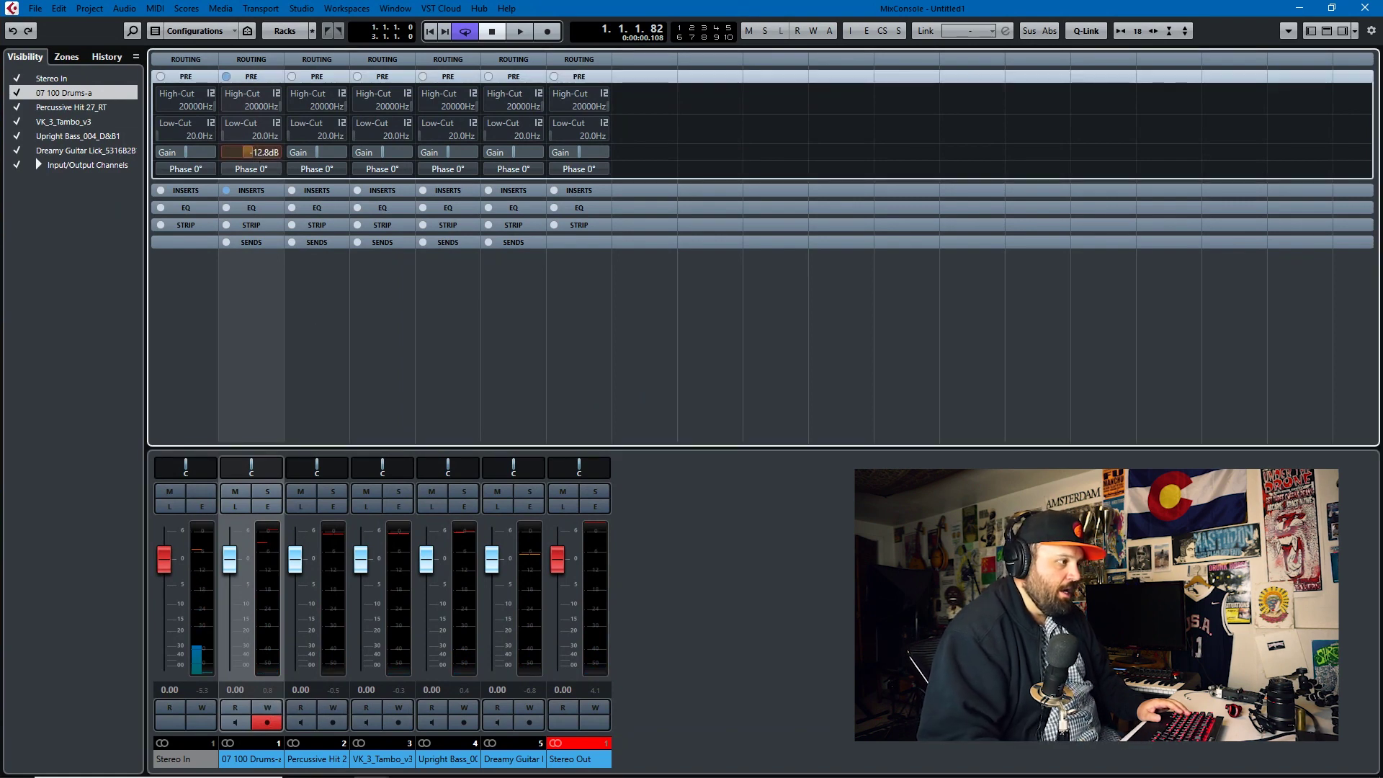
double_click(335, 150)
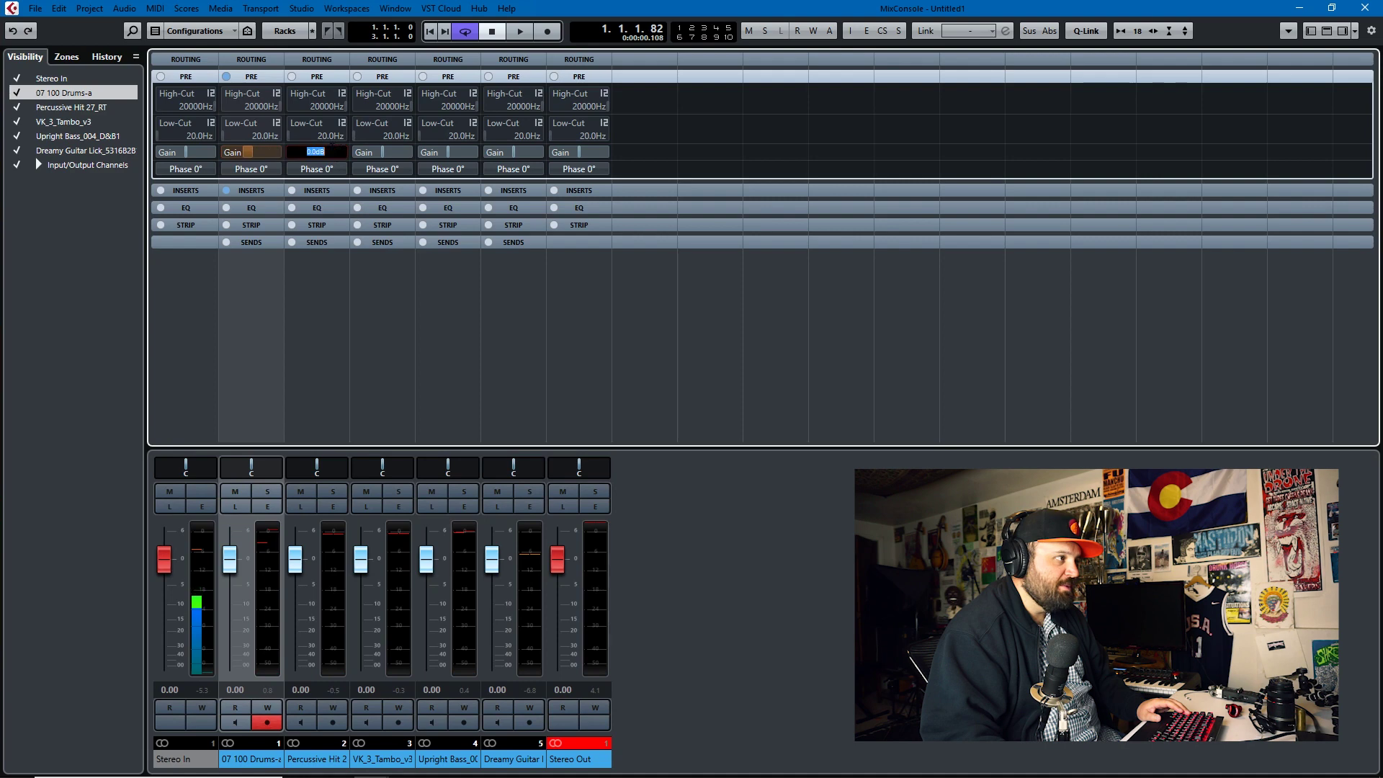
type("-11.5")
key("Return")
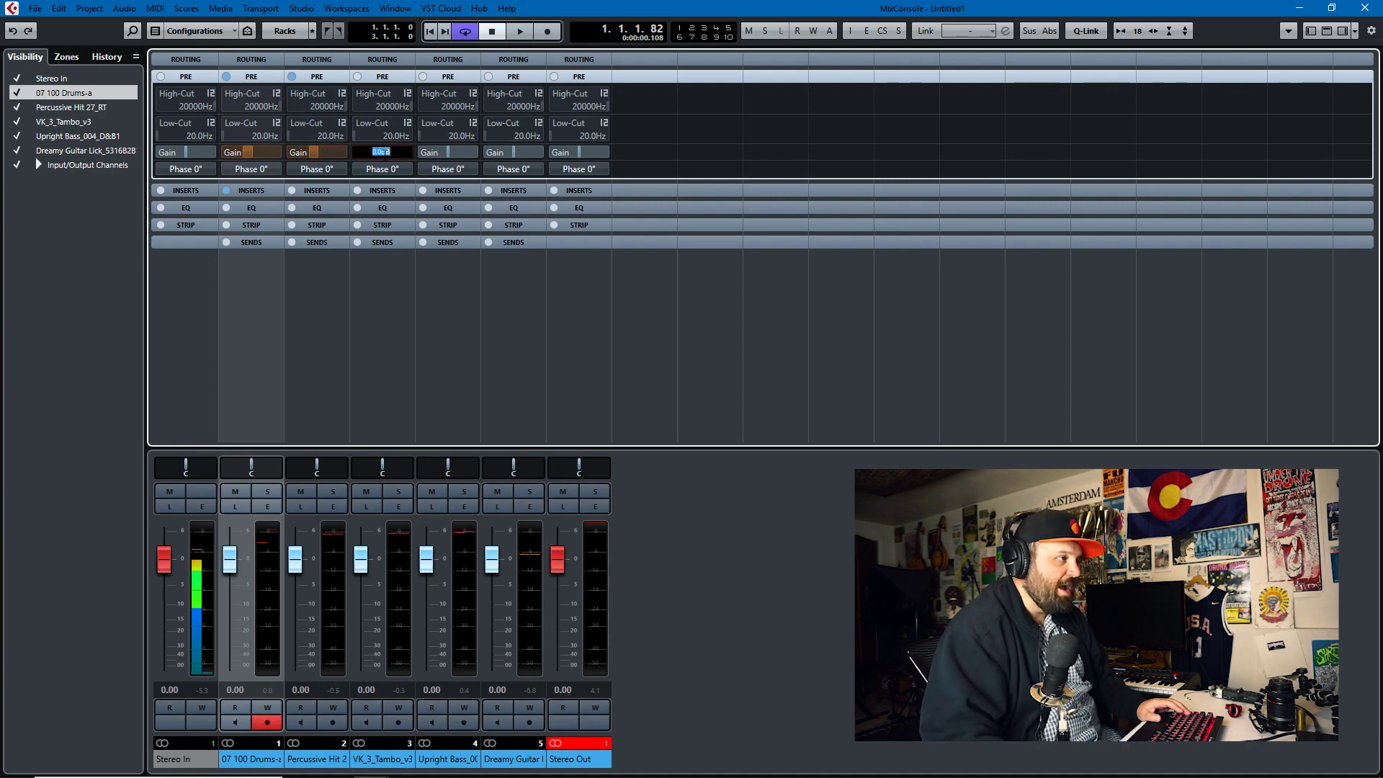
key("Return")
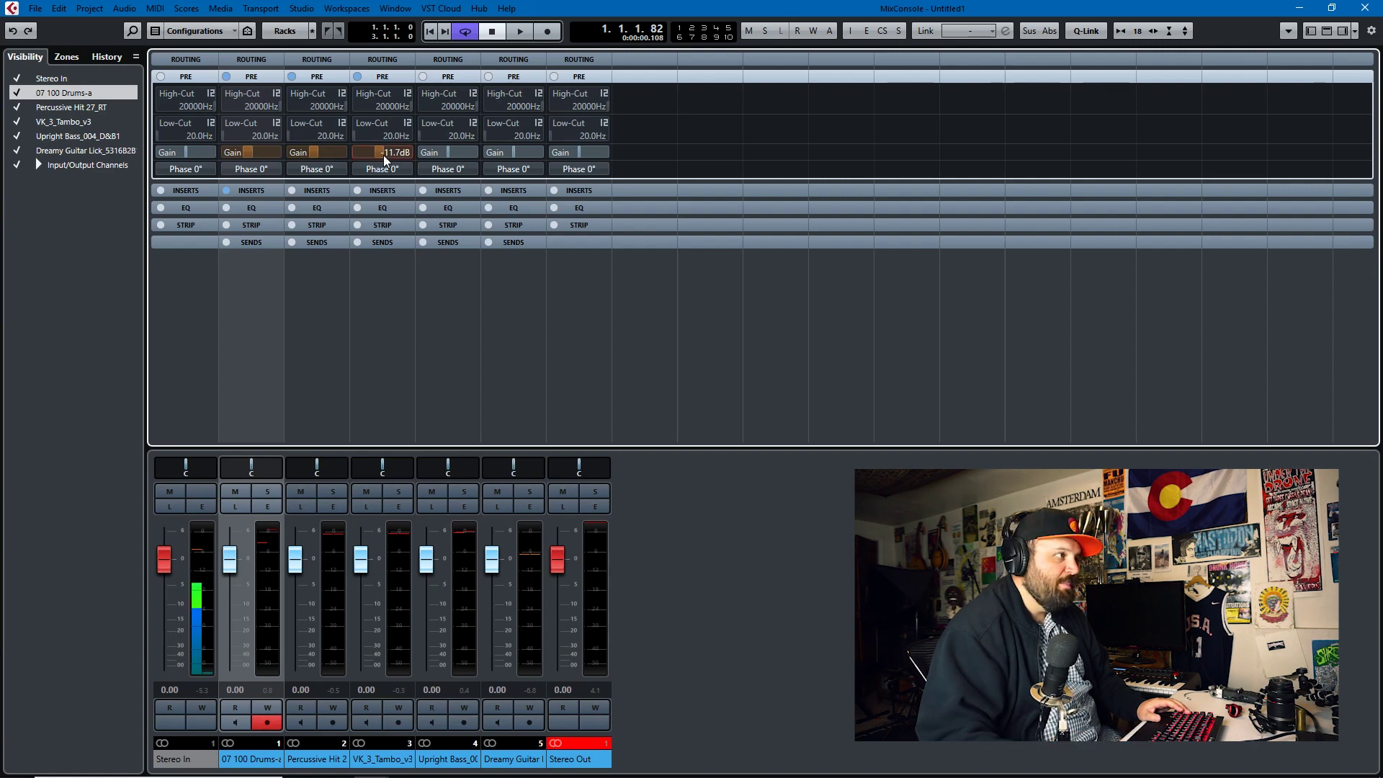
Set the pre-gain to -12.4 dB on the Upright Bass channel and -5.2 dB on the Dreamy Guitar channel
double_click(453, 153)
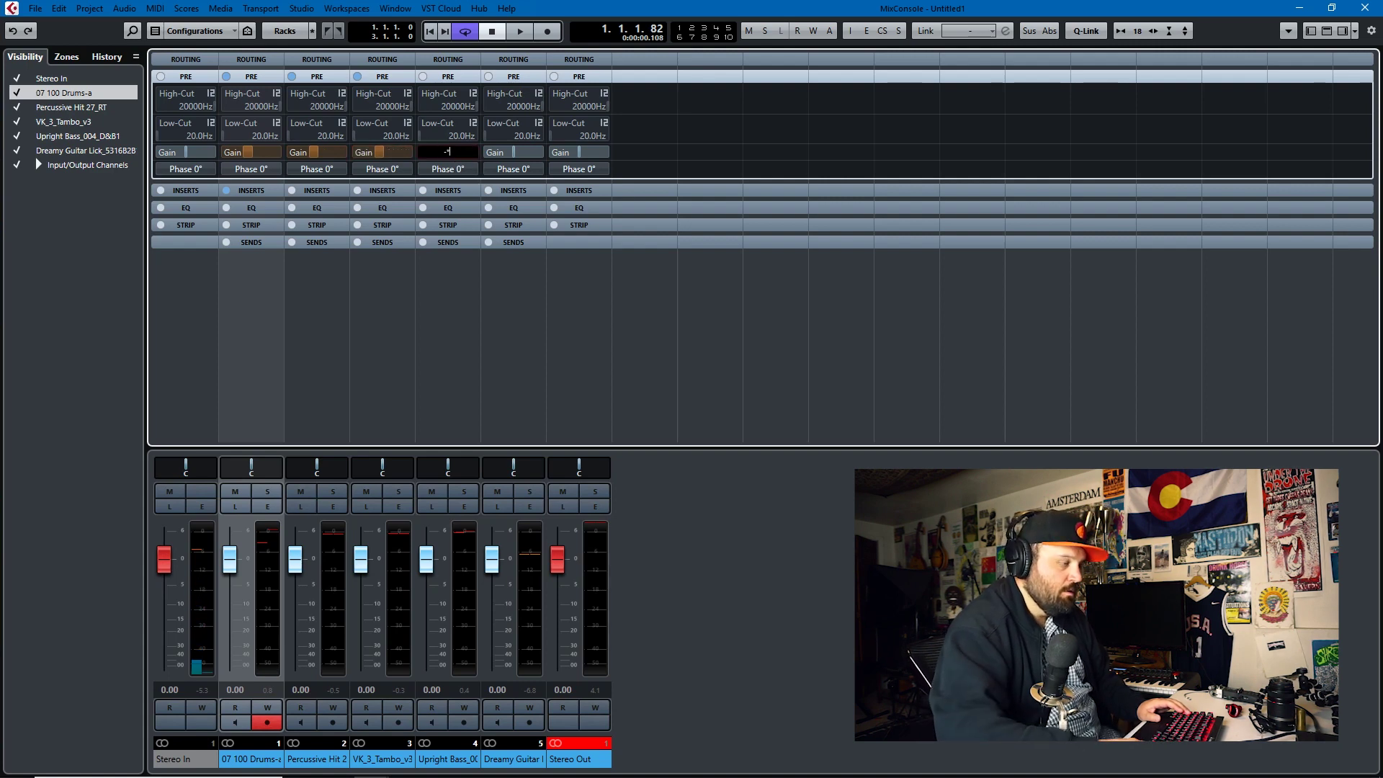
type("-12.4dB")
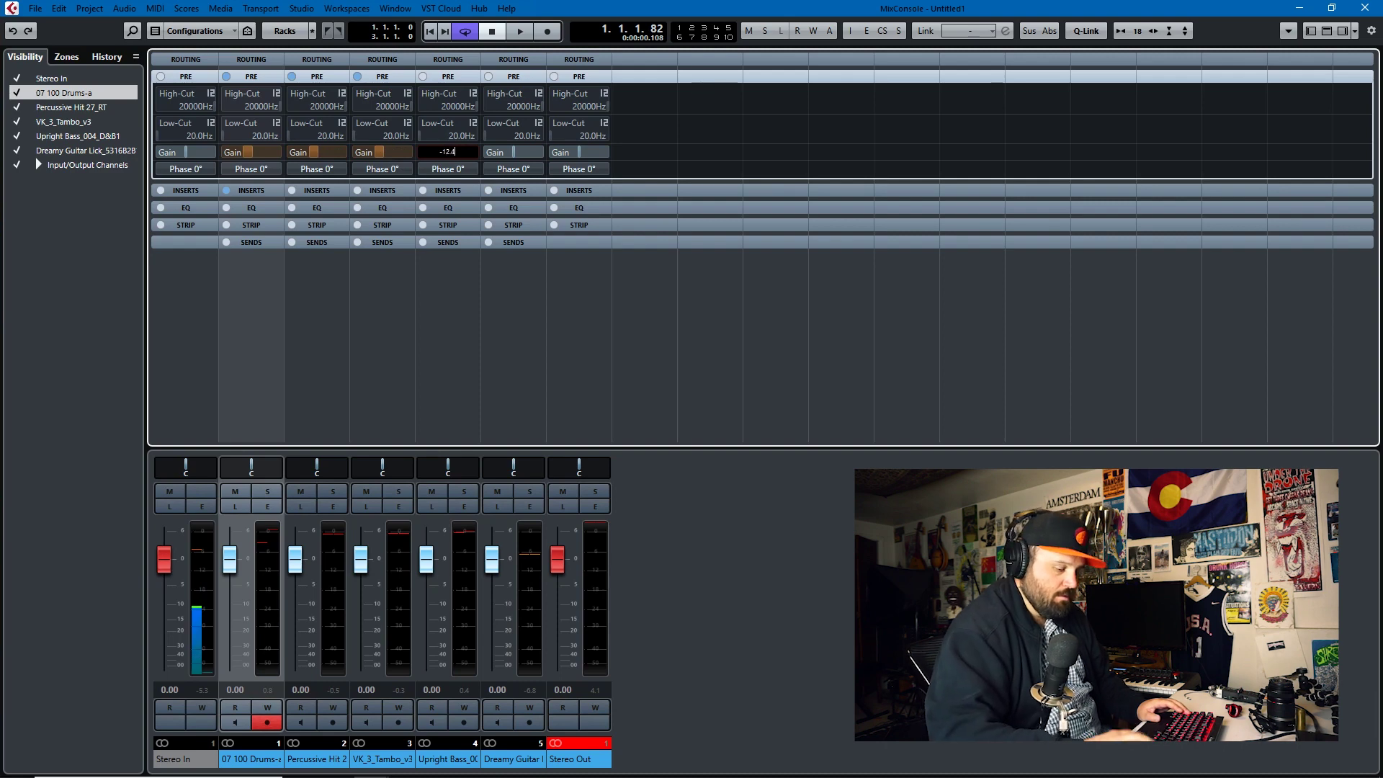
double_click(516, 153)
type("-5.2")
key("Return")
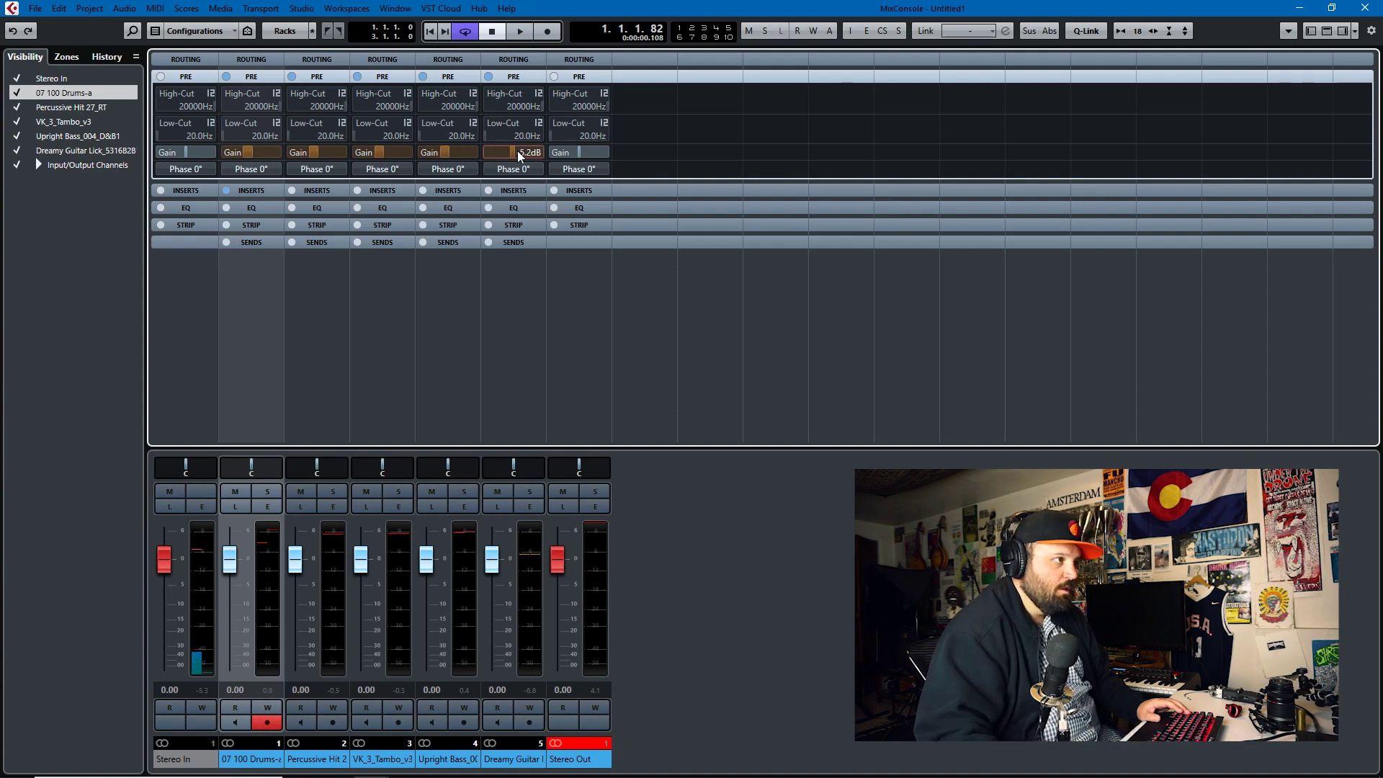
Reset the Stereo Out peak level and play the full mix to check the new levels
left_click(604, 686)
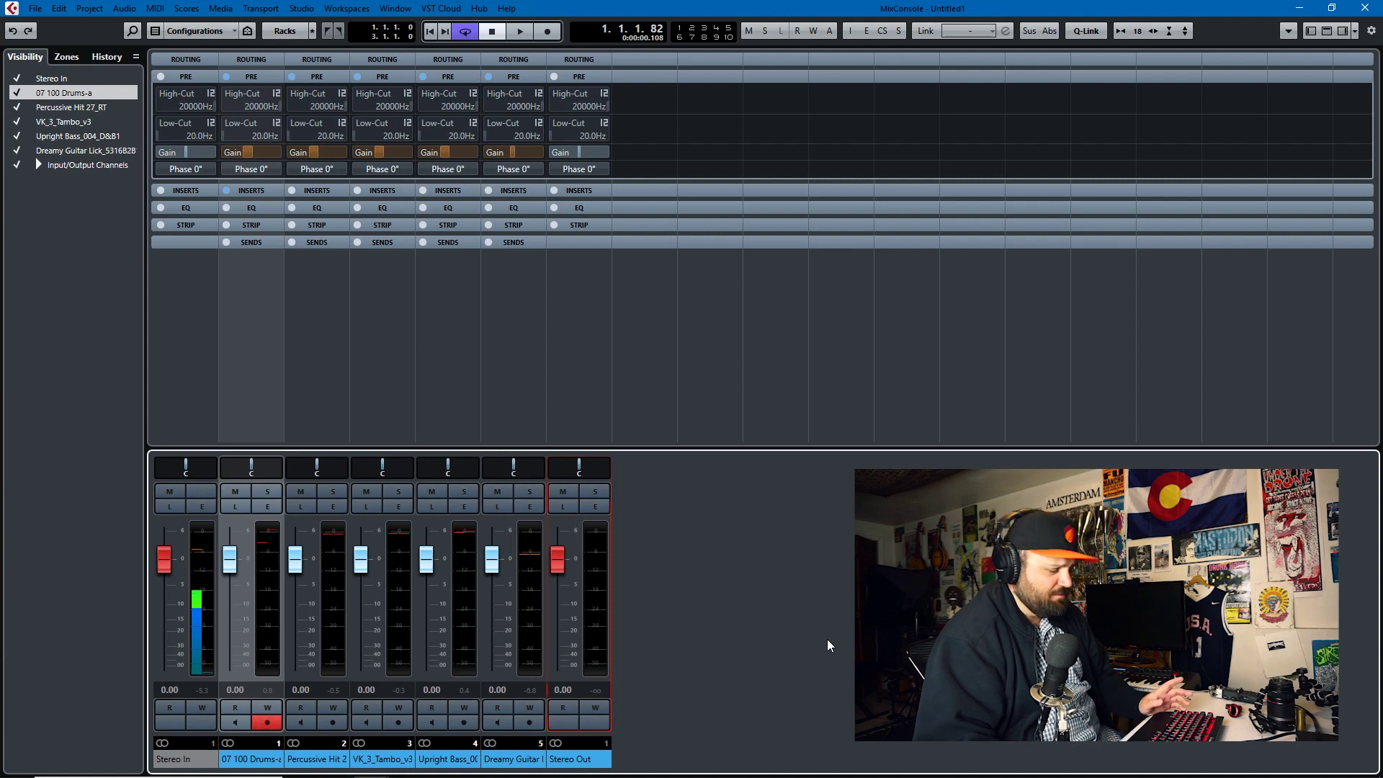
key("space")
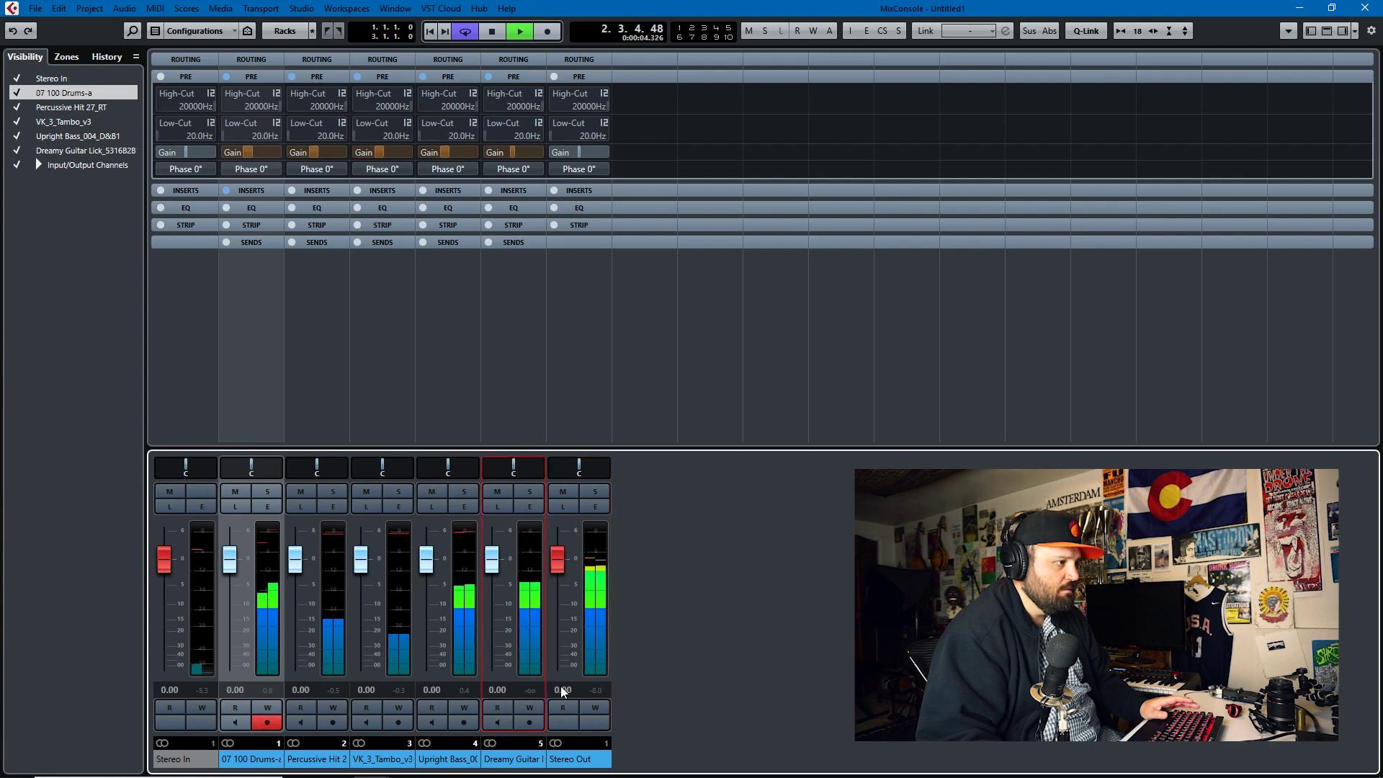
Reset the peak levels of the bass, tambourine, percussive hit and drum channels, check them during playback, and stop the mix
left_click(459, 690)
left_click(399, 690)
left_click(334, 690)
left_click(269, 689)
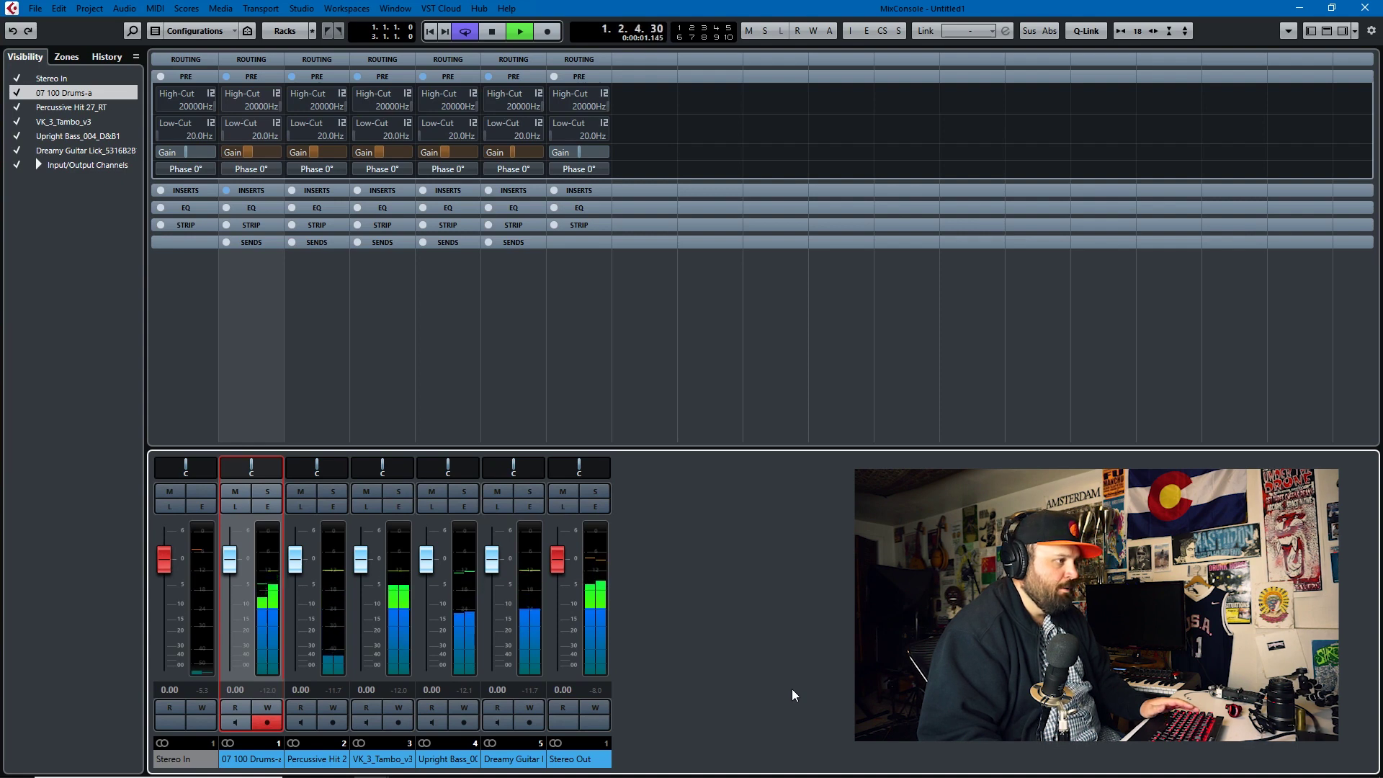
key("space")
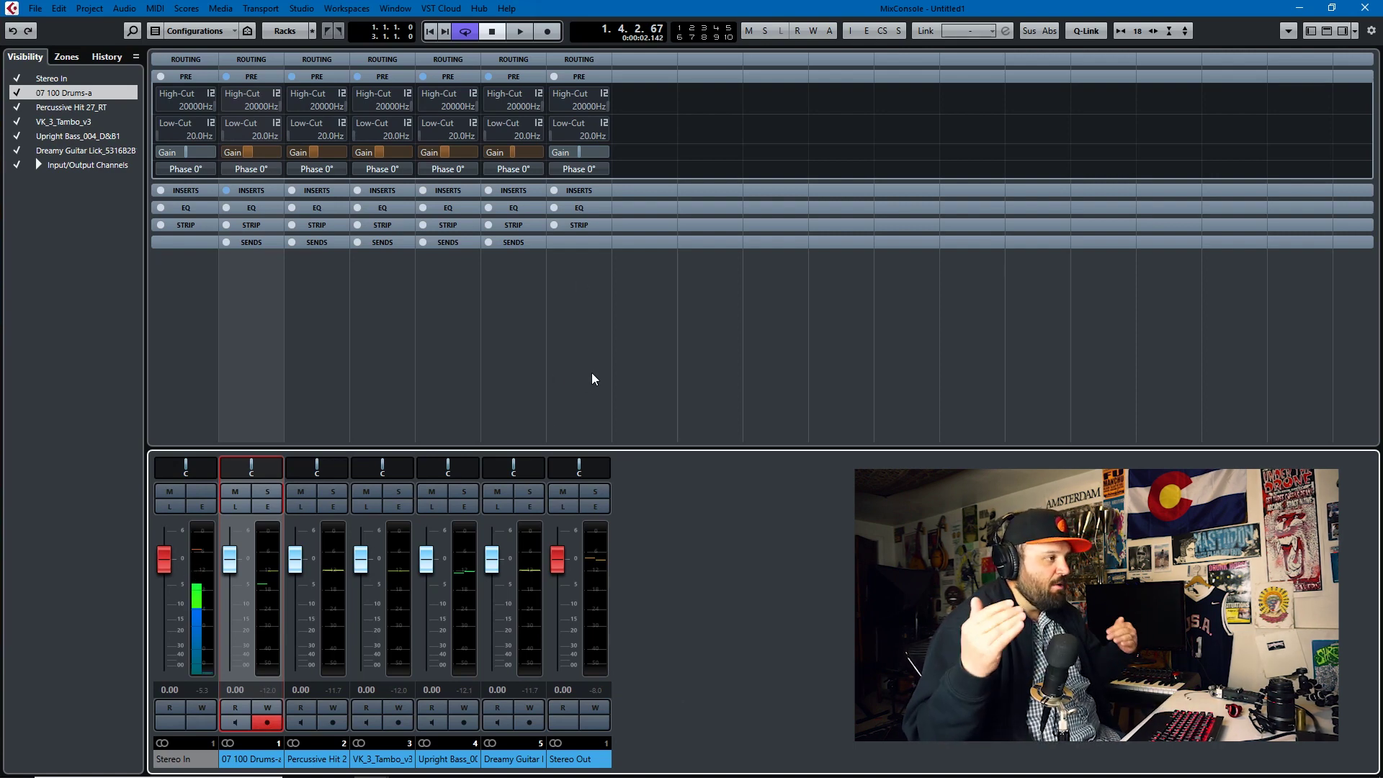
Open the Frequency insert on 07 100 Drums-a and, during playback, boost band 6 by 11.9 dB at 4.10 kHz with a Q of 5.8
left_click(261, 188)
left_click(253, 206)
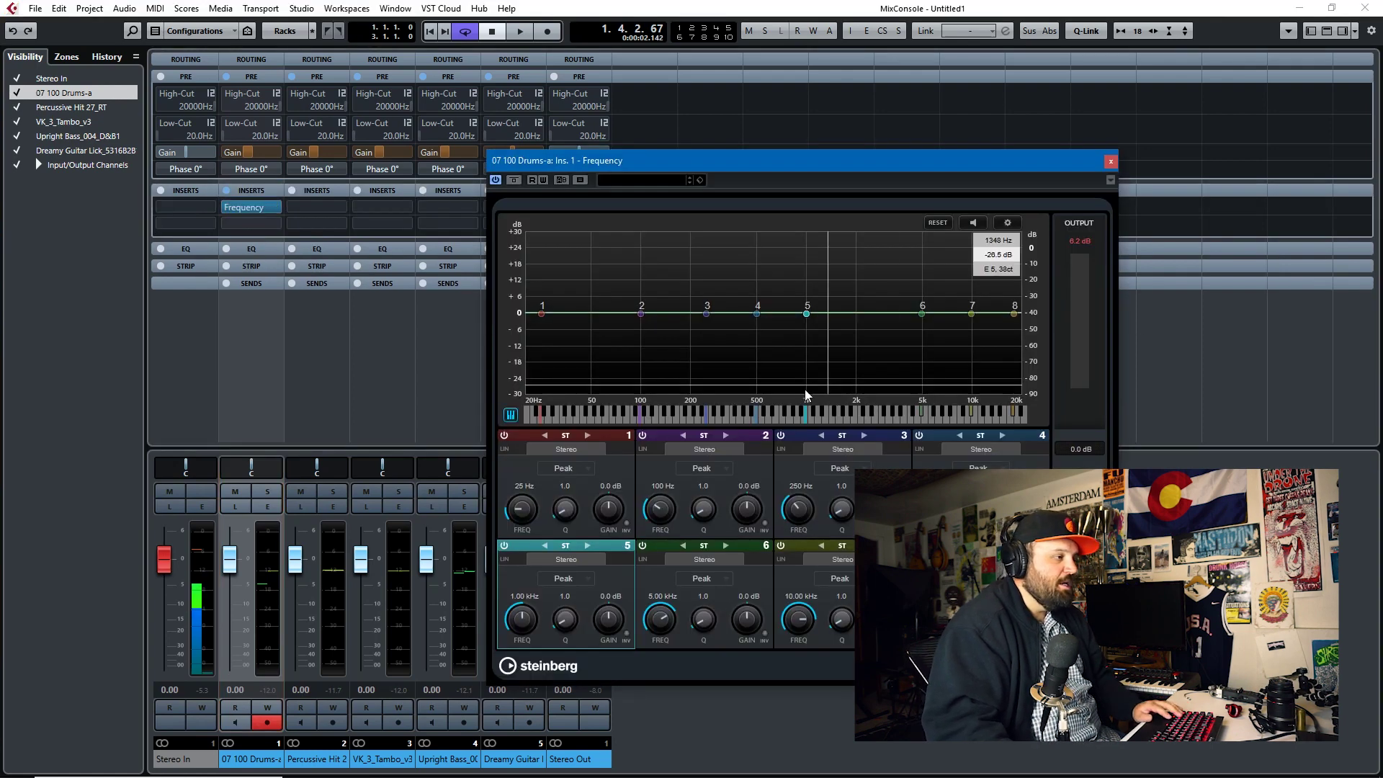
key("space")
left_click_drag(921, 314, 908, 294)
left_click_drag(660, 618, 706, 594)
mouse_move(912, 292)
left_mouse_down()
mouse_move(910, 235)
mouse_move(909, 284)
left_mouse_up()
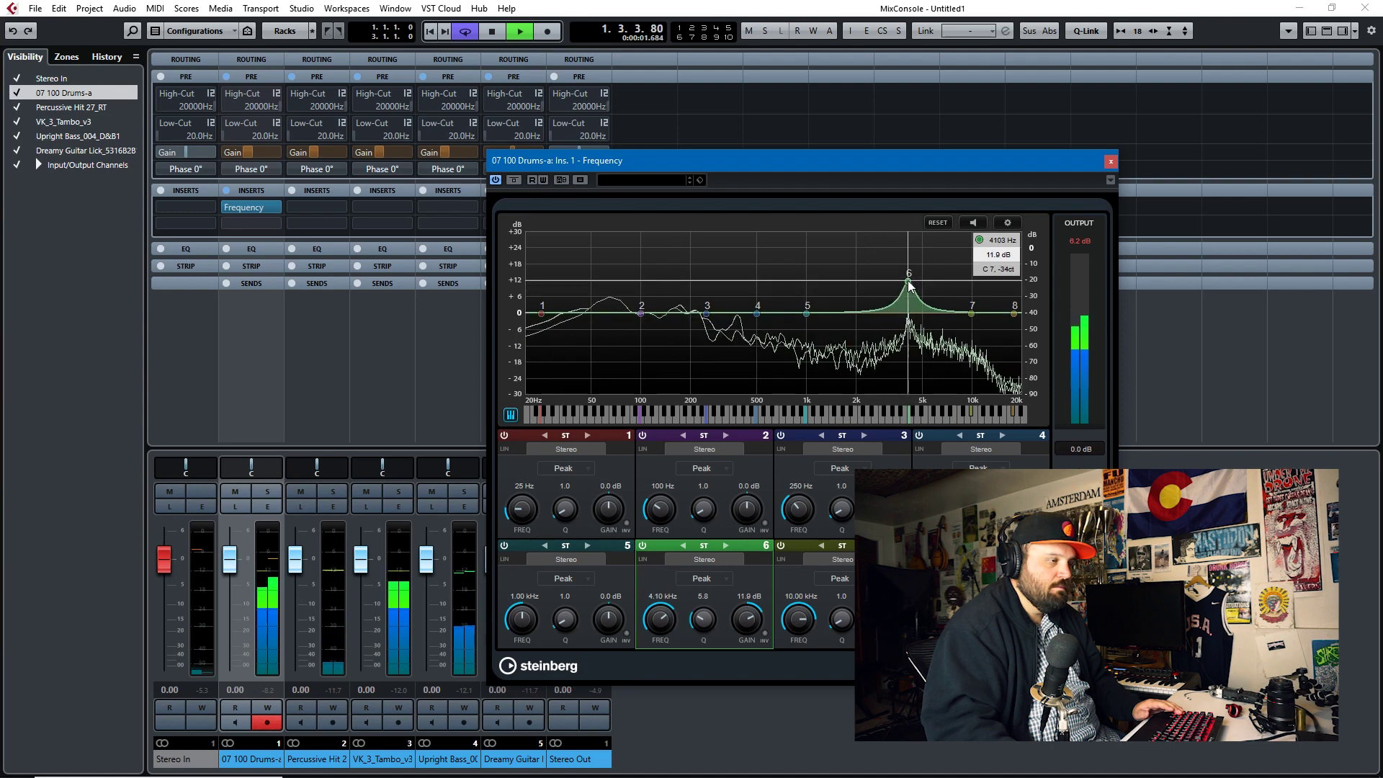
key("space")
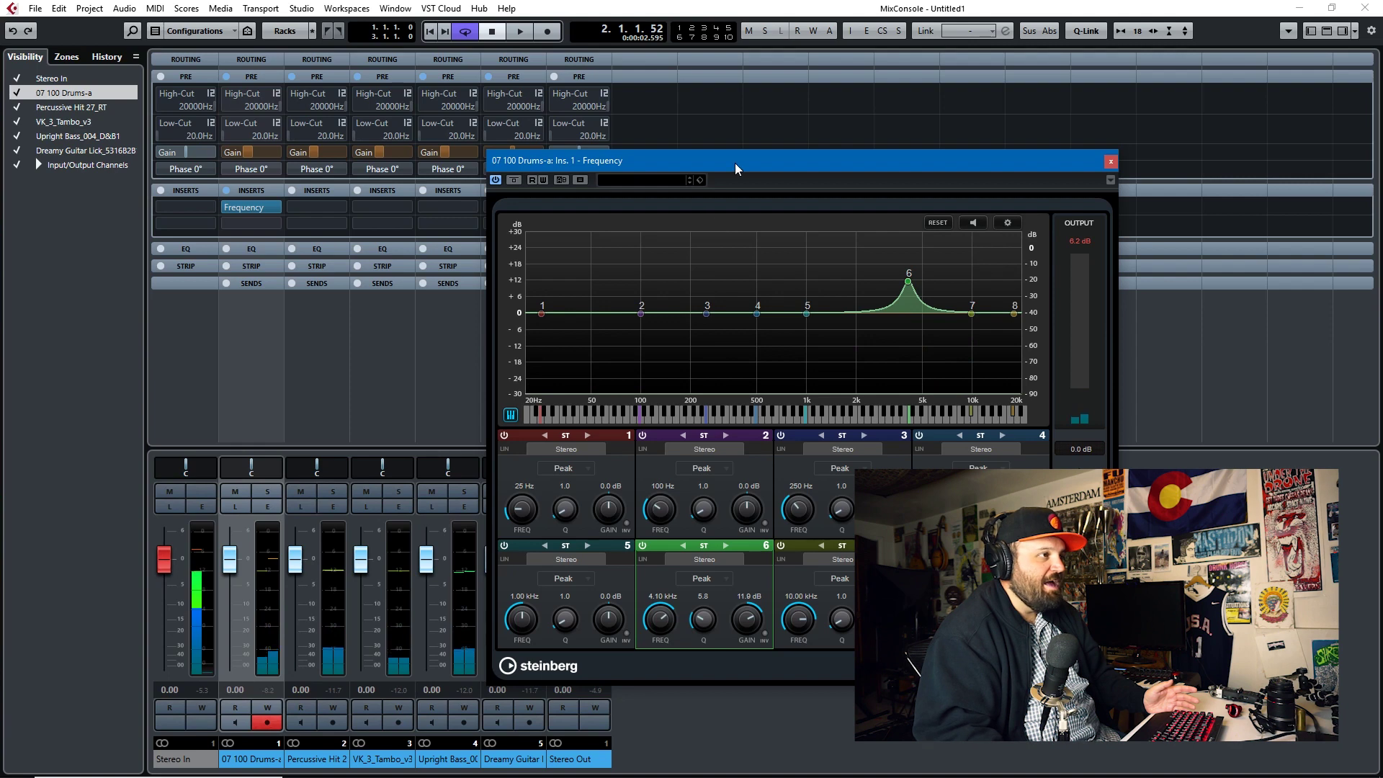
Move the Frequency window aside to examine the Stereo Out peak level, and close the plug-in window
left_click_drag(735, 169, 1043, 208)
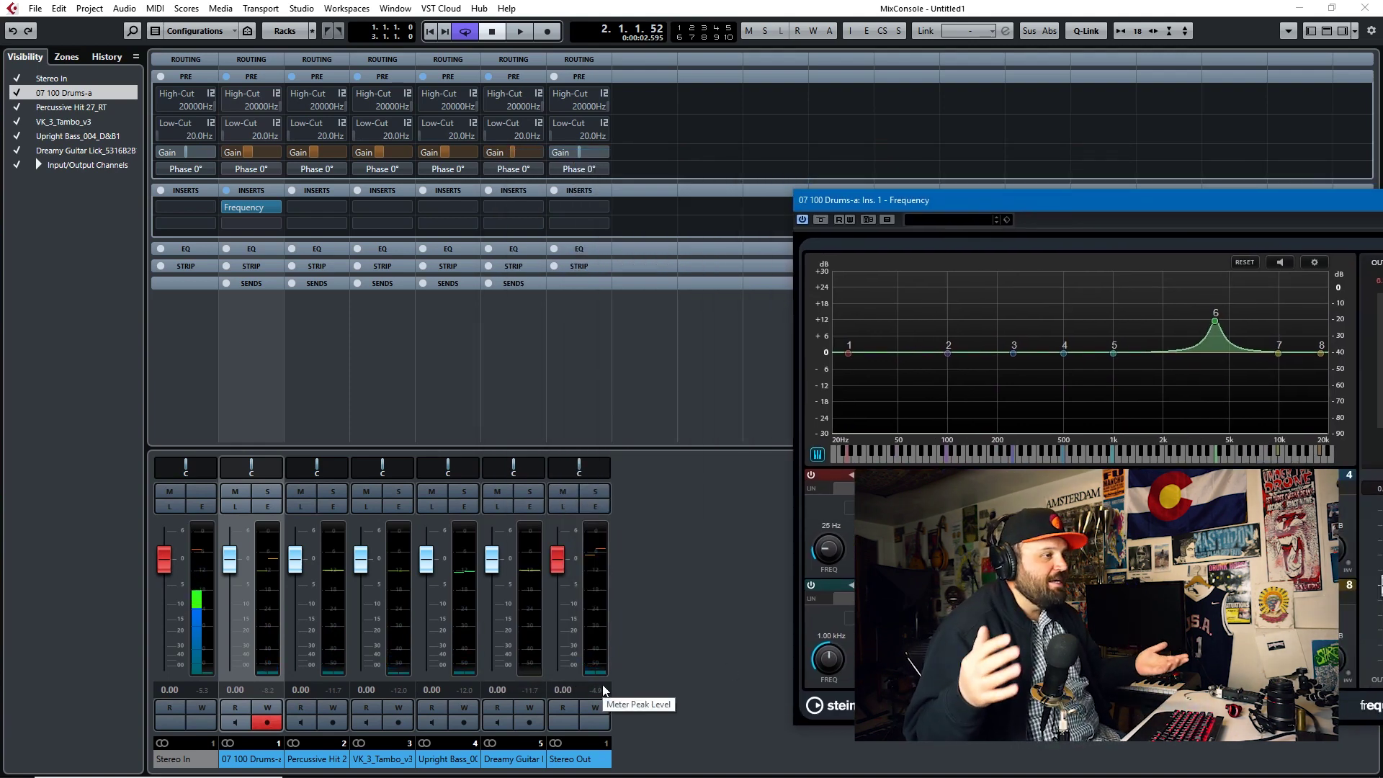
left_click_drag(1275, 206, 1000, 167)
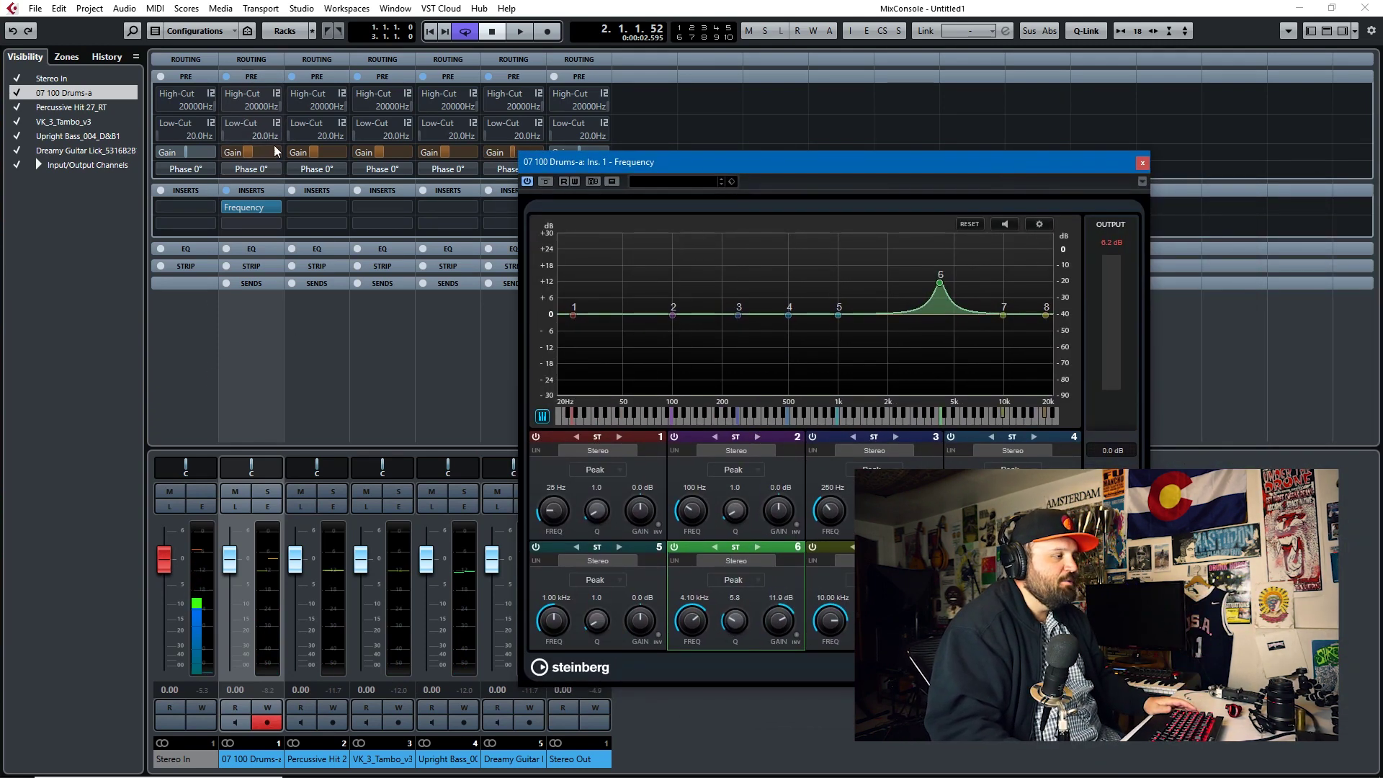
left_click(1143, 164)
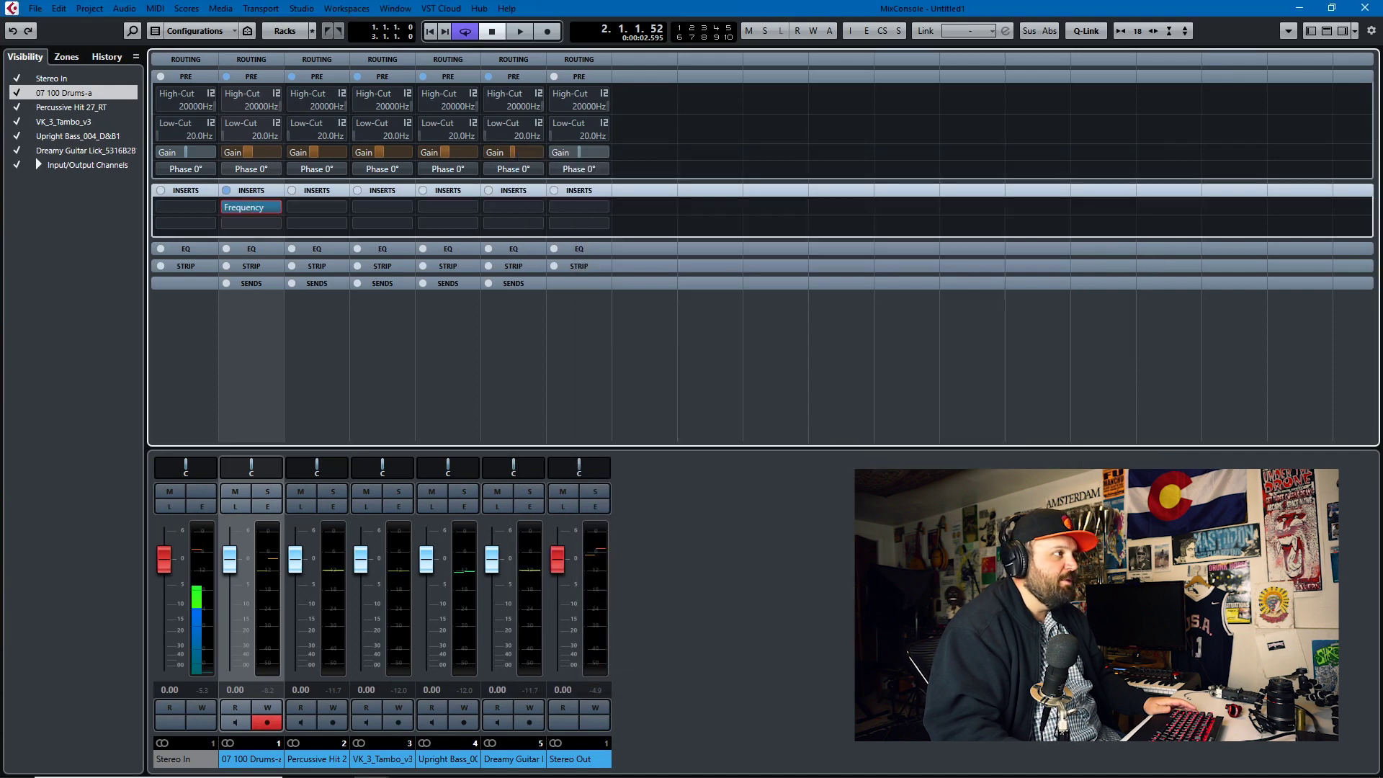
left_click(284, 32)
left_click(286, 32)
left_click(286, 33)
View the channel settings of 07 100 Drums-a, close them, and leave the MixConsole for the project window
left_click(264, 505)
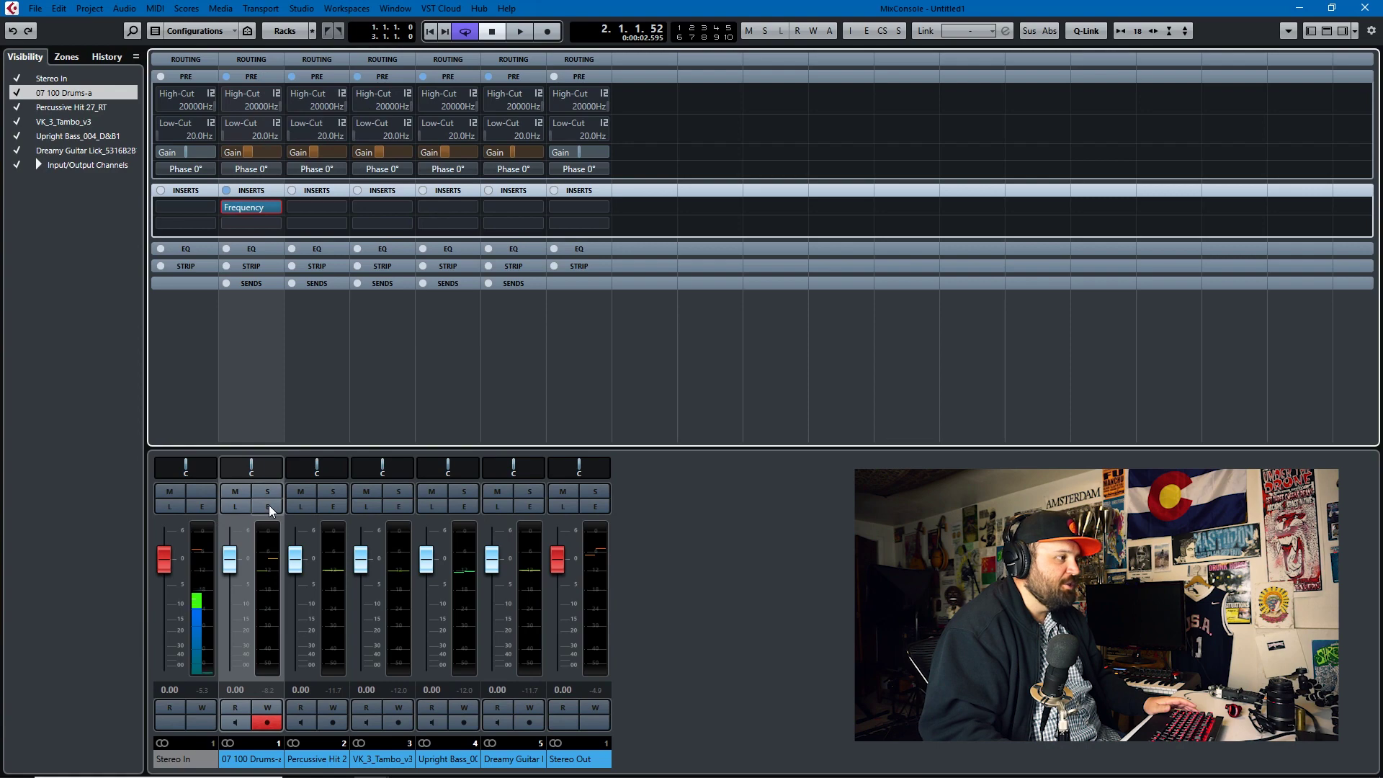
left_click(268, 505)
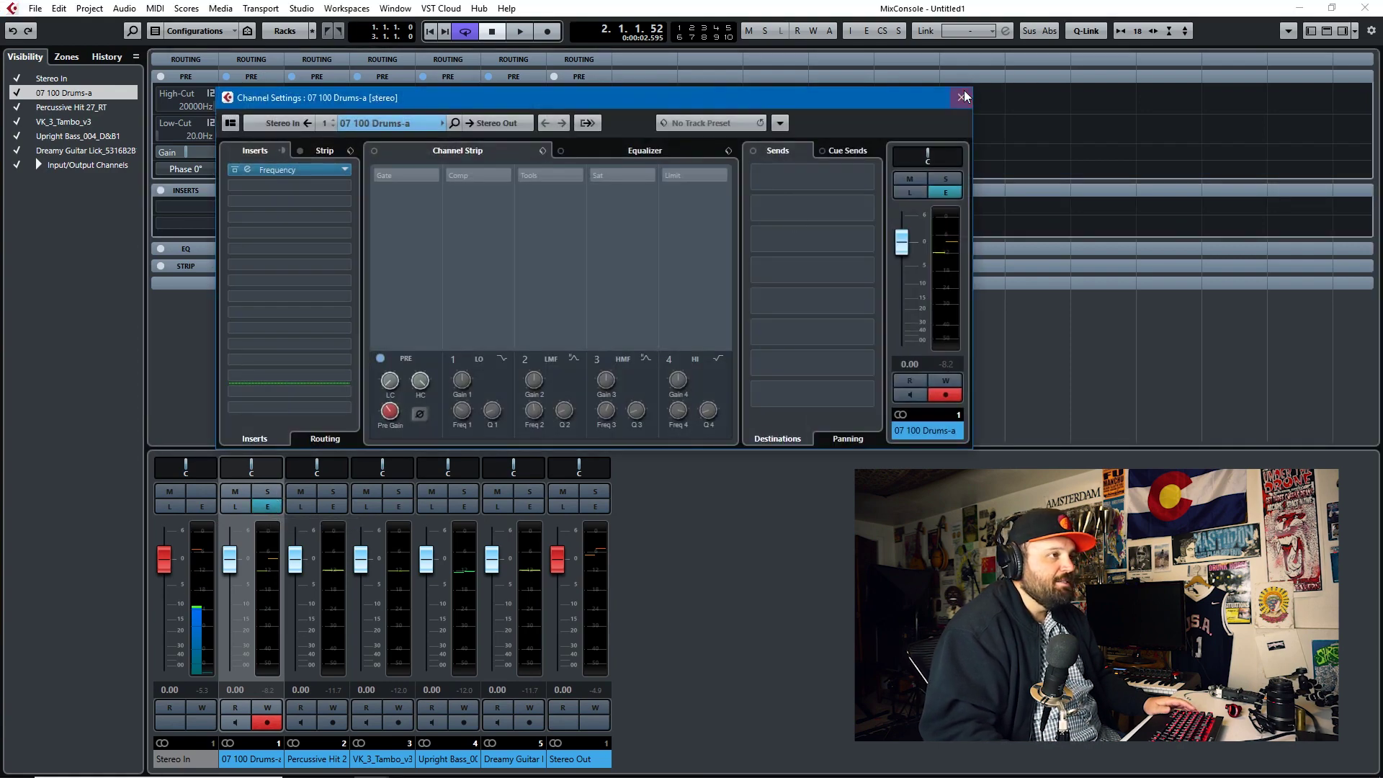
left_click(962, 98)
left_click(1365, 8)
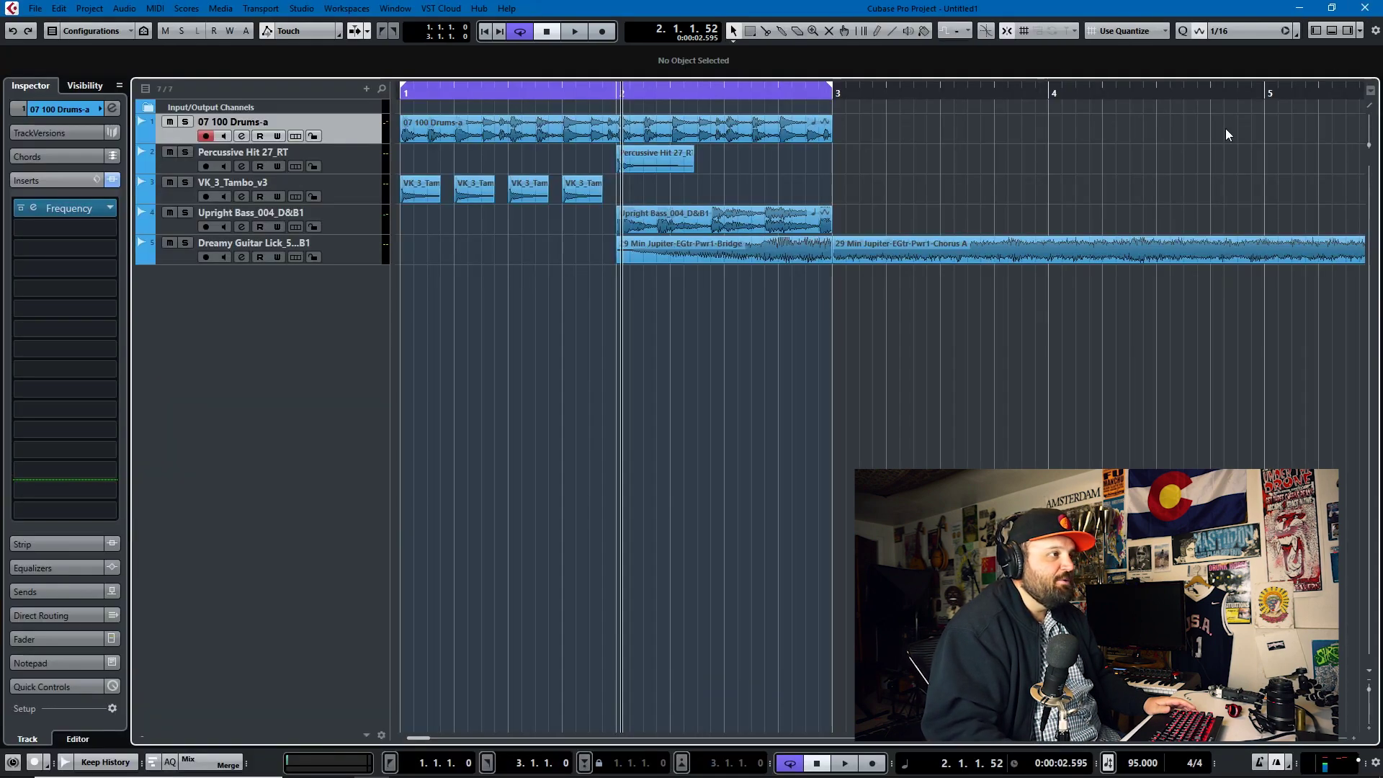